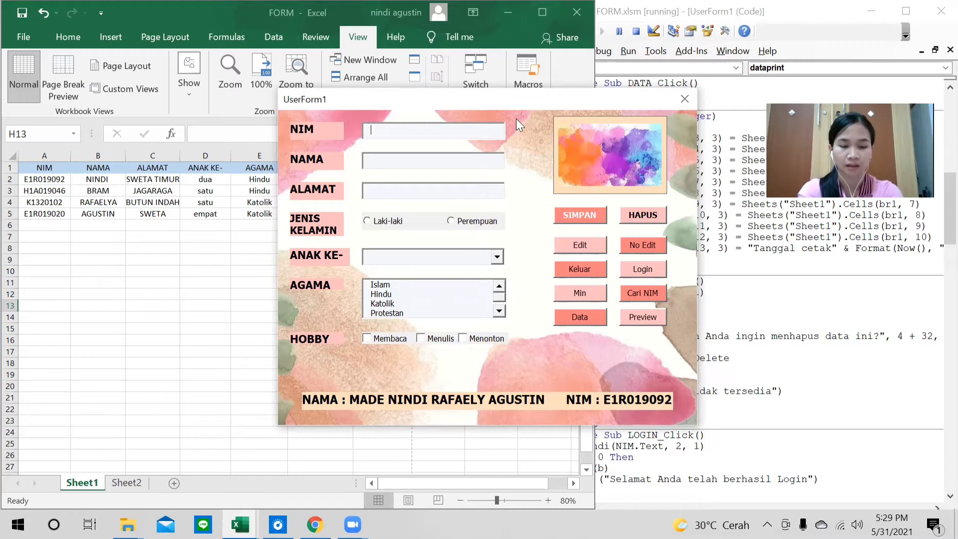
Enter the new student's NIM, name and address in the form, fixing a mistyped letter.
text(E1R0)
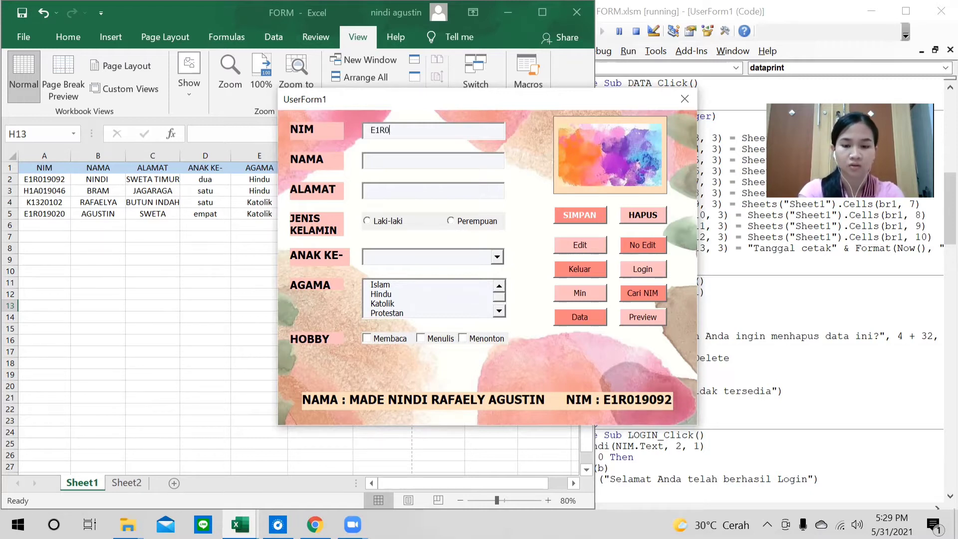
text(190)
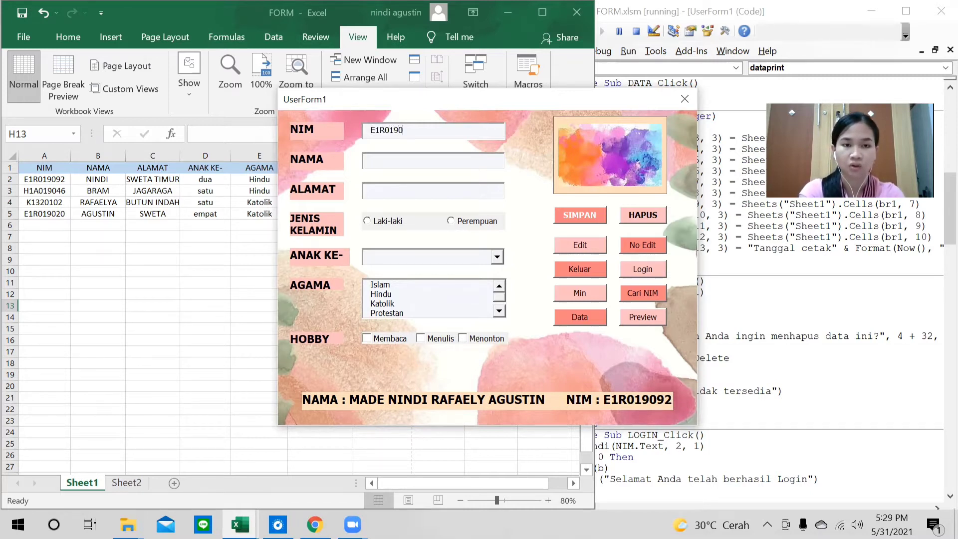
text(30)
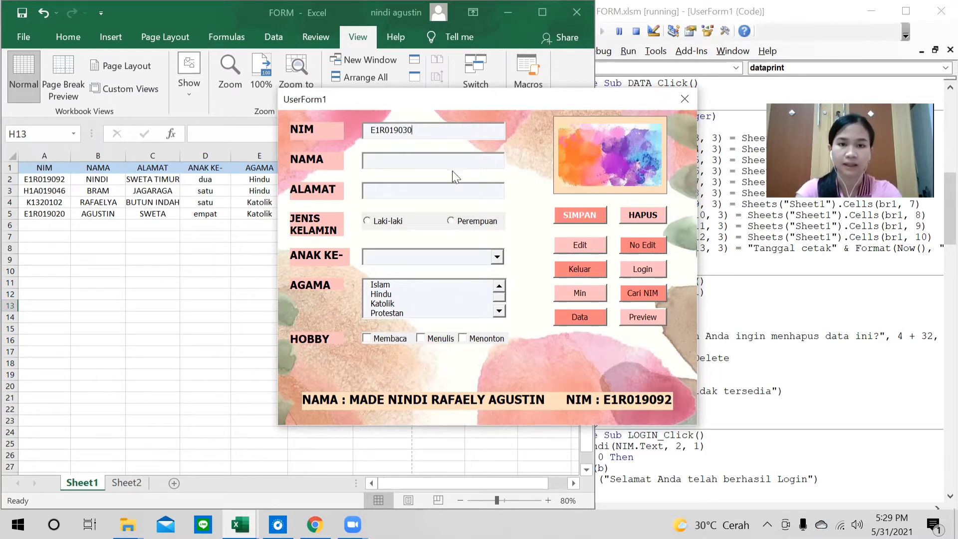
click(440, 162)
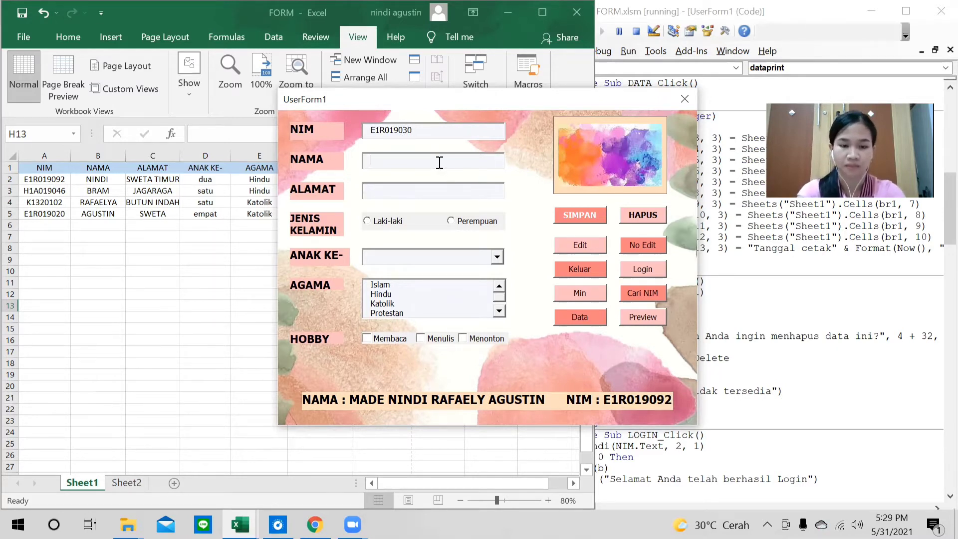
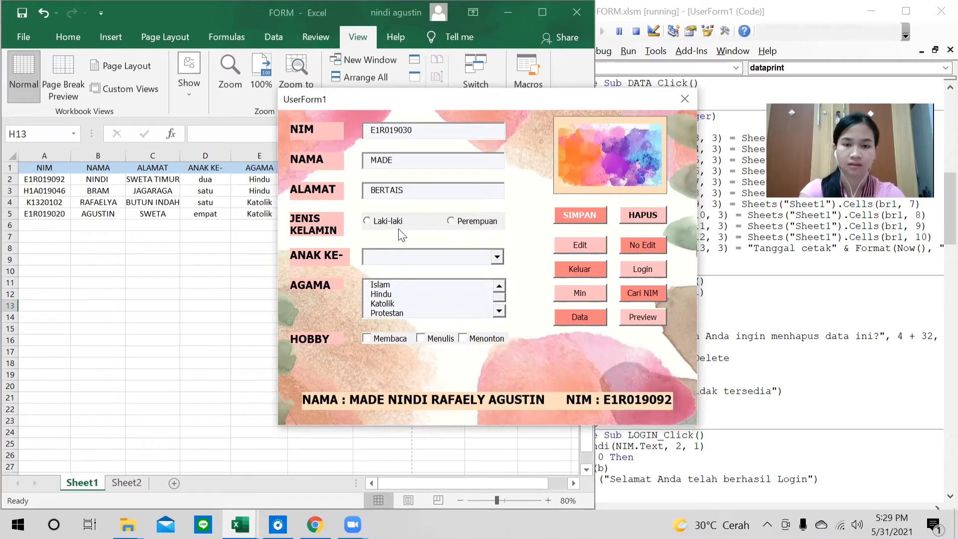
Choose Laki-laki, ANAK KE- dua, AGAMA Hindu and hobby Menulis, then save with SIMPAN.
click(393, 223)
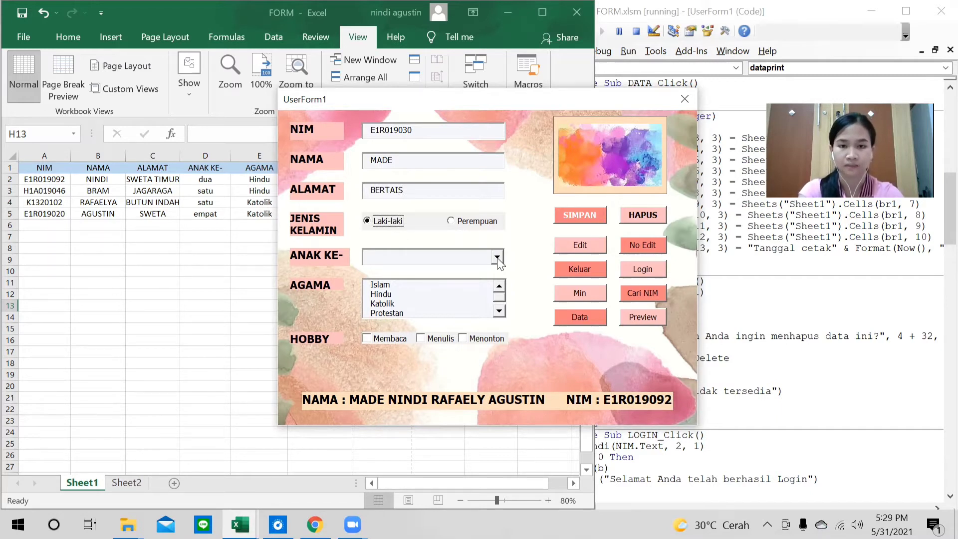
click(497, 257)
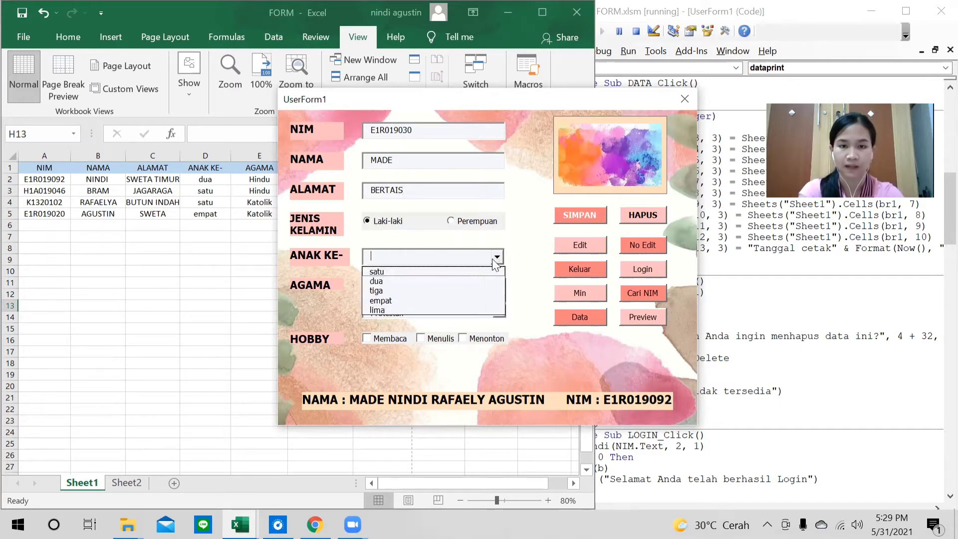
click(388, 283)
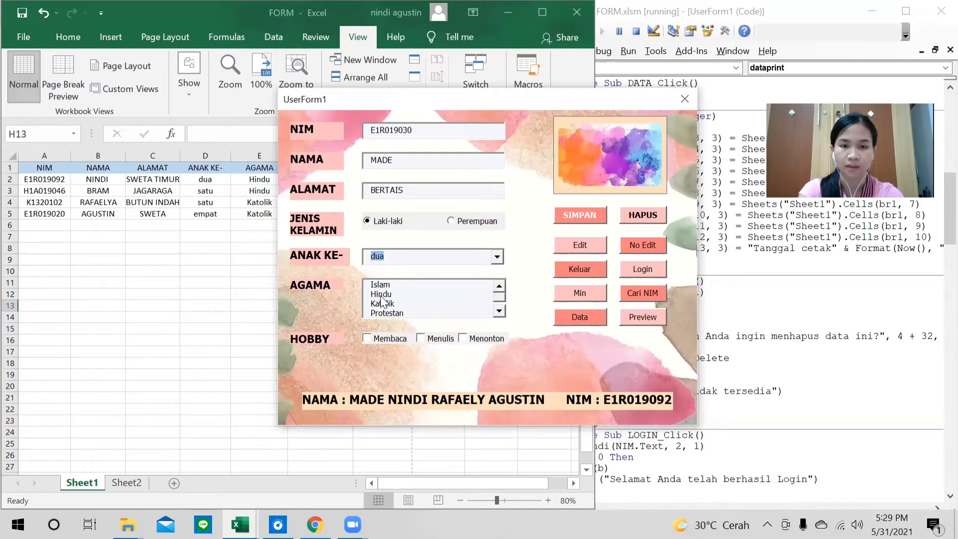
click(381, 295)
click(420, 339)
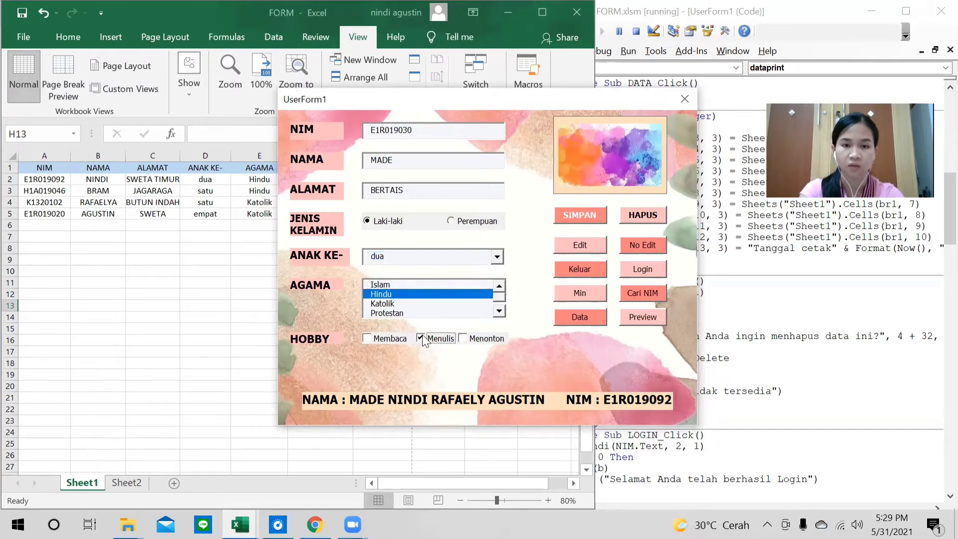
click(583, 214)
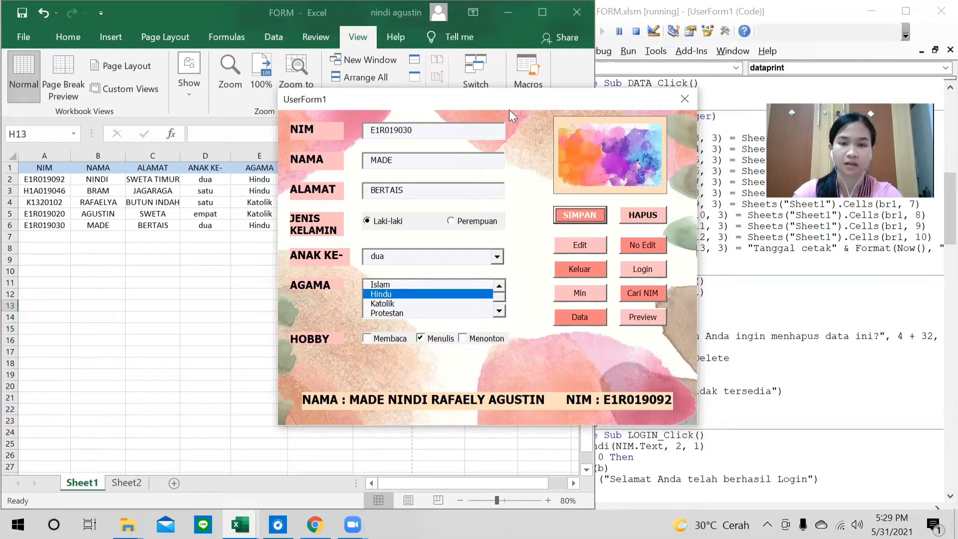
drag(505, 100, 539, 89)
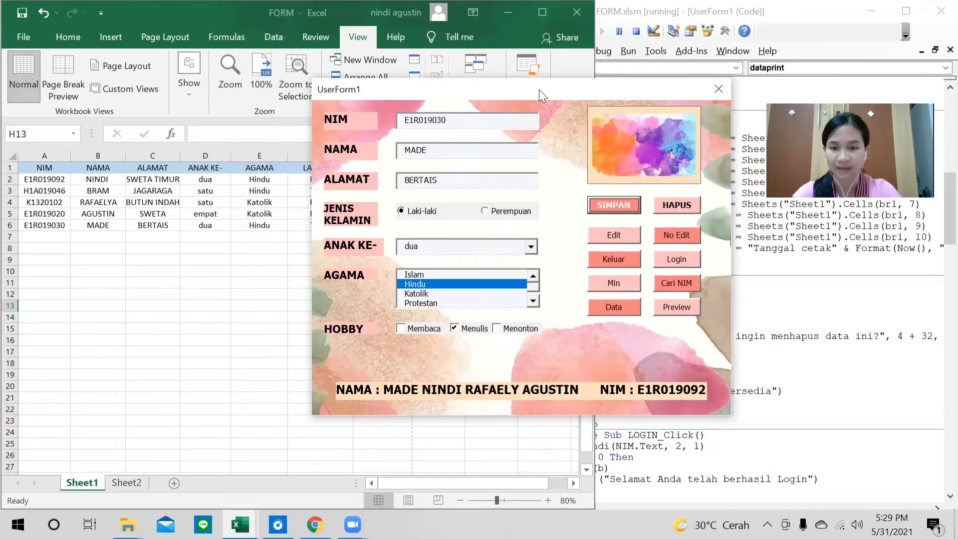
click(683, 259)
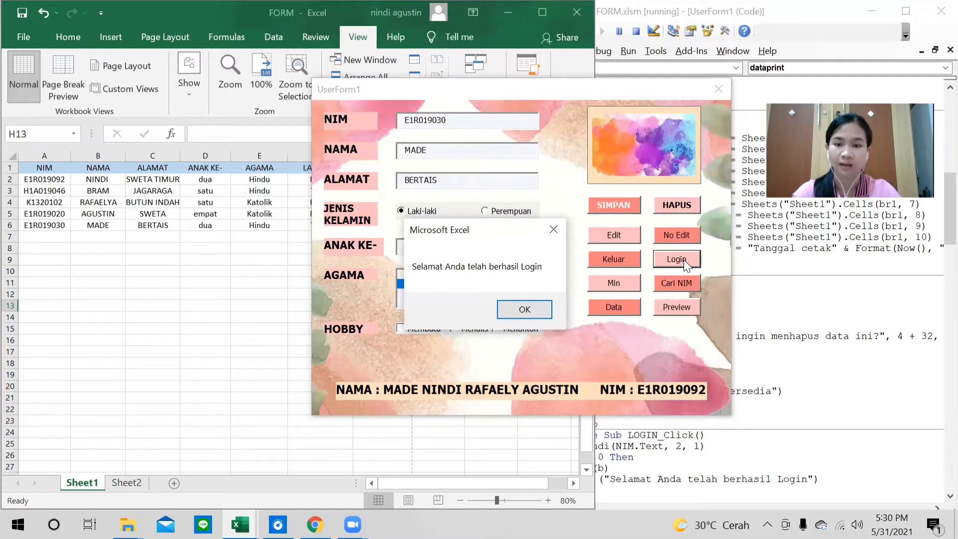
click(533, 312)
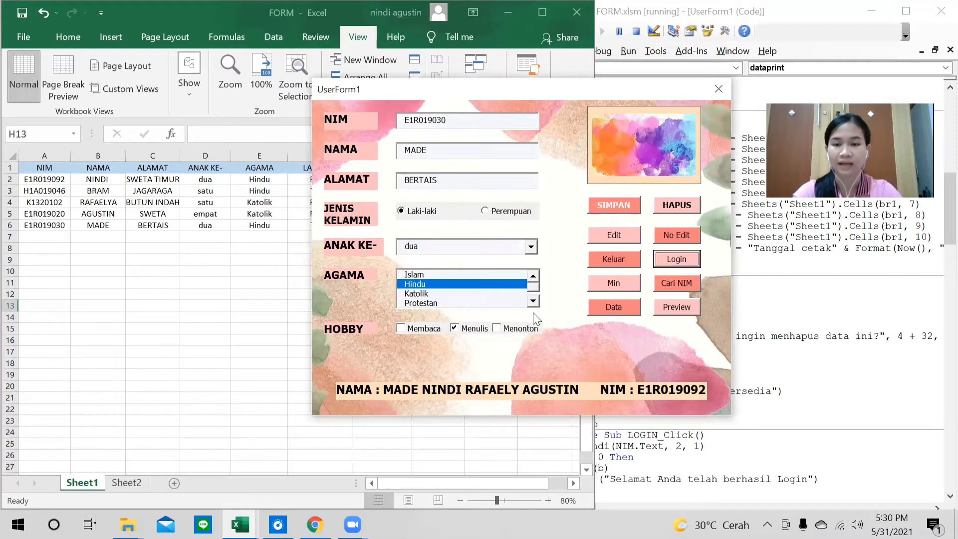
click(614, 283)
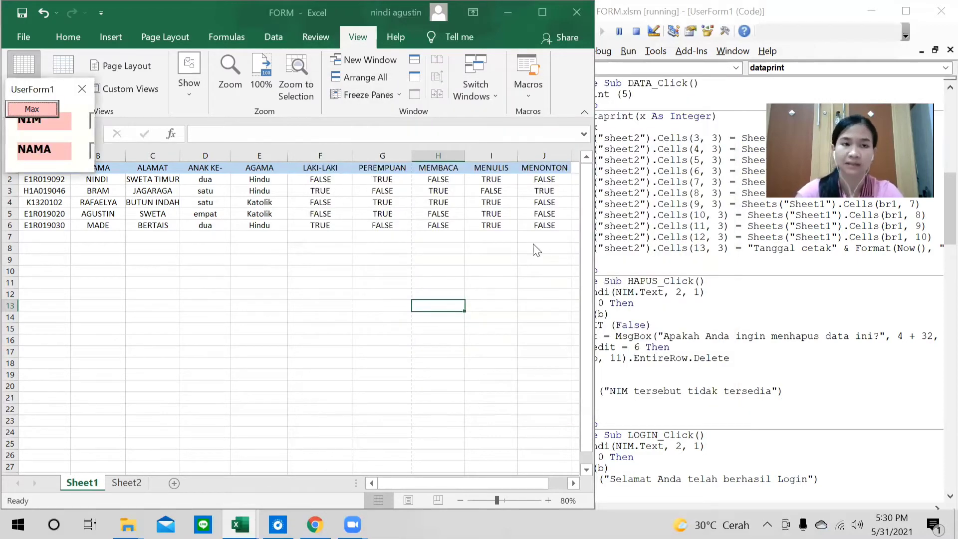
click(31, 108)
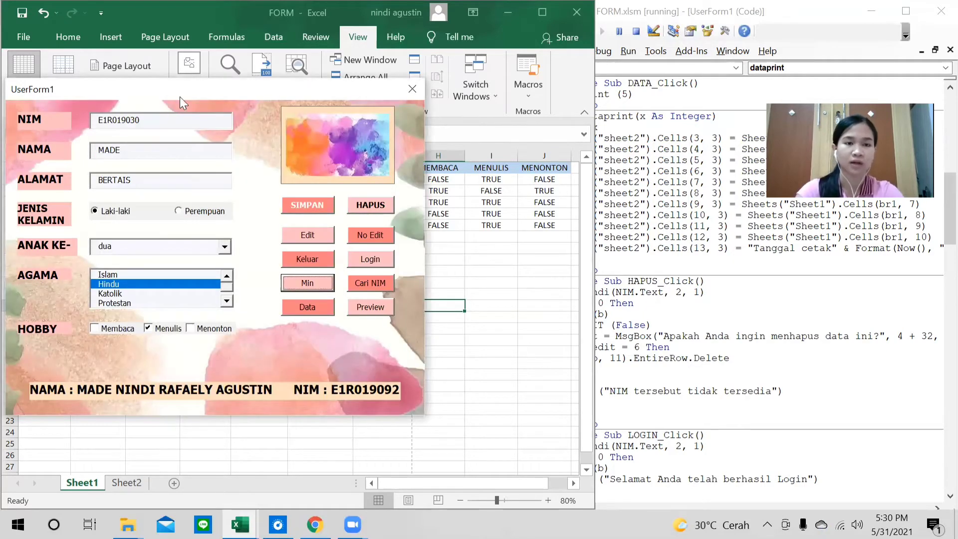
drag(180, 96, 383, 114)
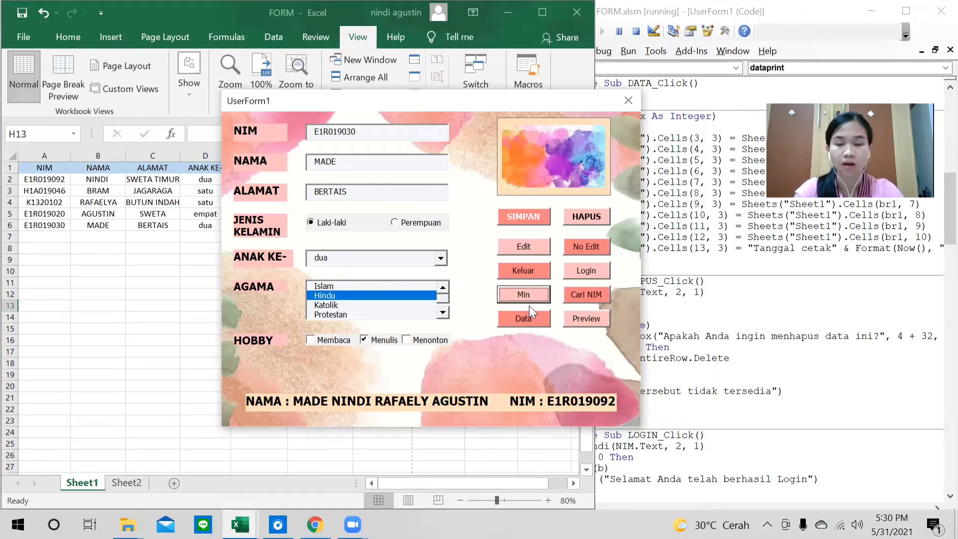
Exit the form with Keluar and rerun UserForm1 from the VBA editor.
click(527, 270)
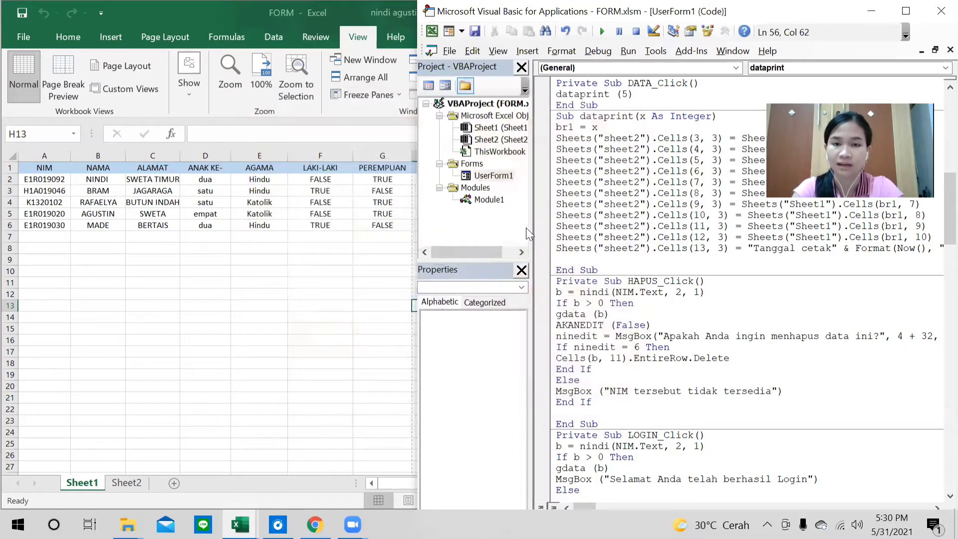
double_click(495, 177)
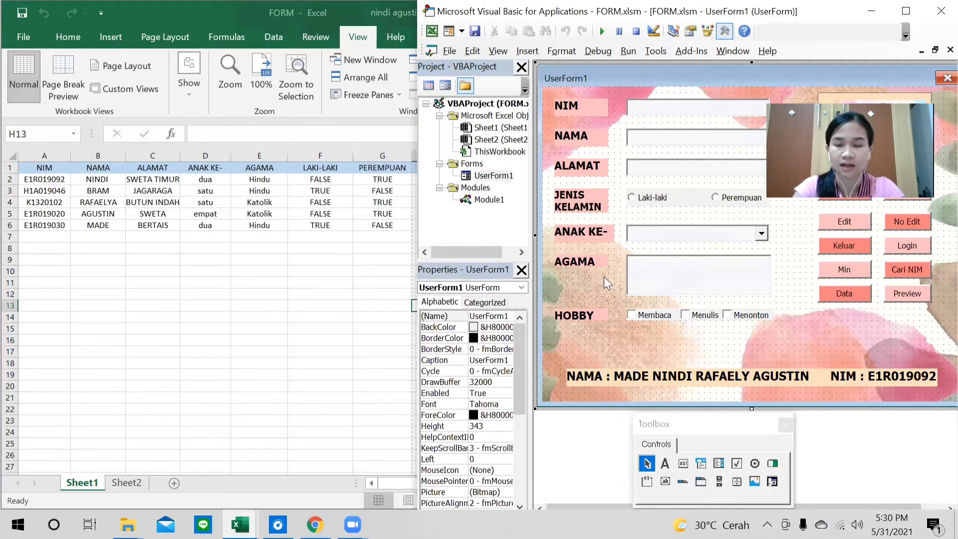
click(603, 32)
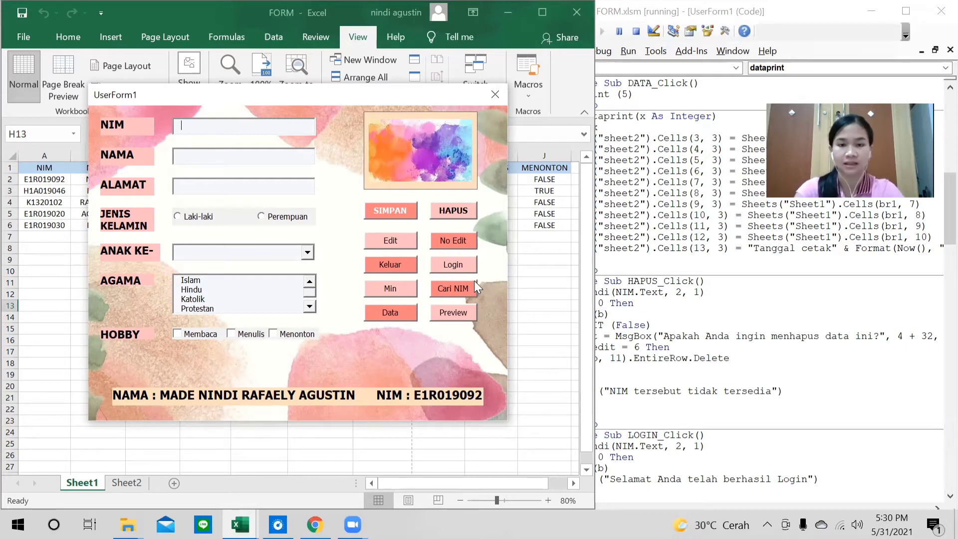
Test Cari NIM on an empty field, then look up the row-4 student by their NIM.
click(459, 286)
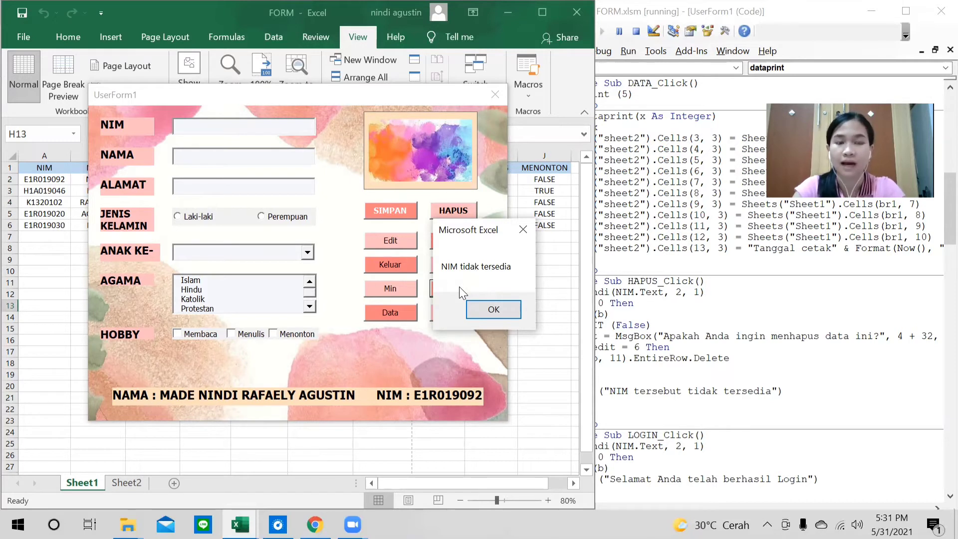
click(494, 311)
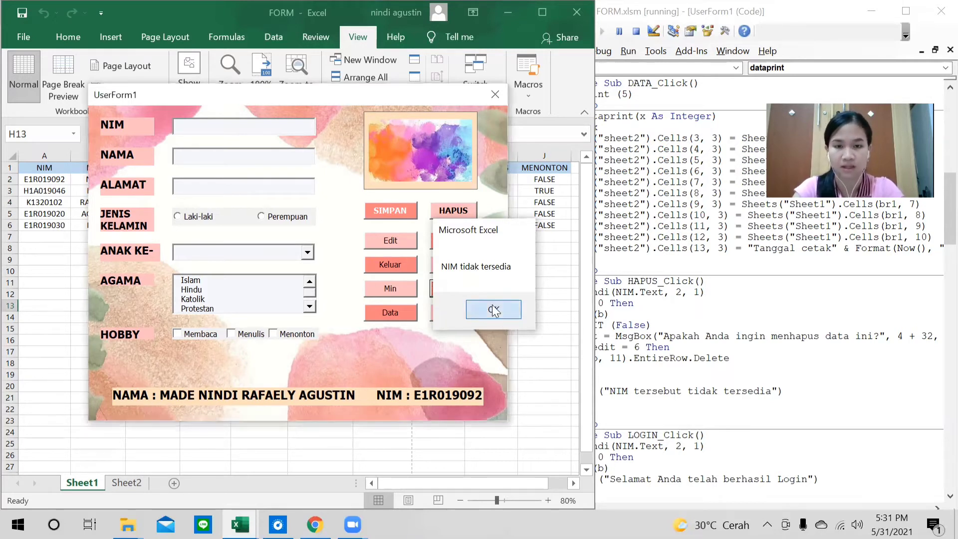
click(266, 133)
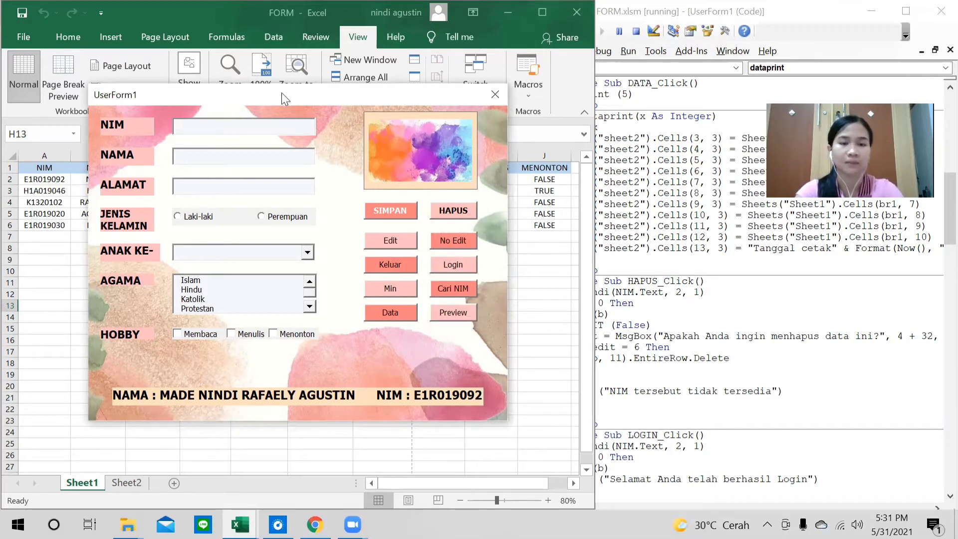
drag(303, 99, 381, 97)
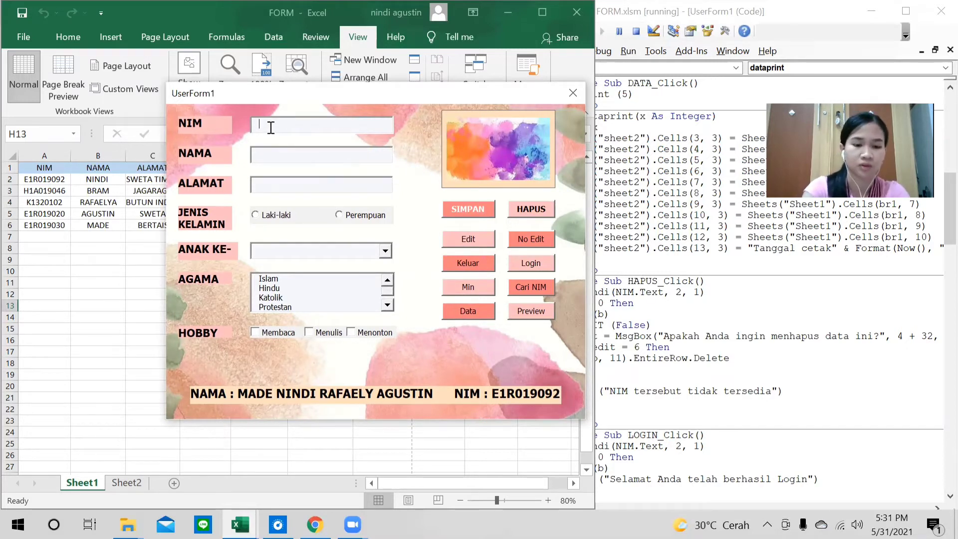
text(K13)
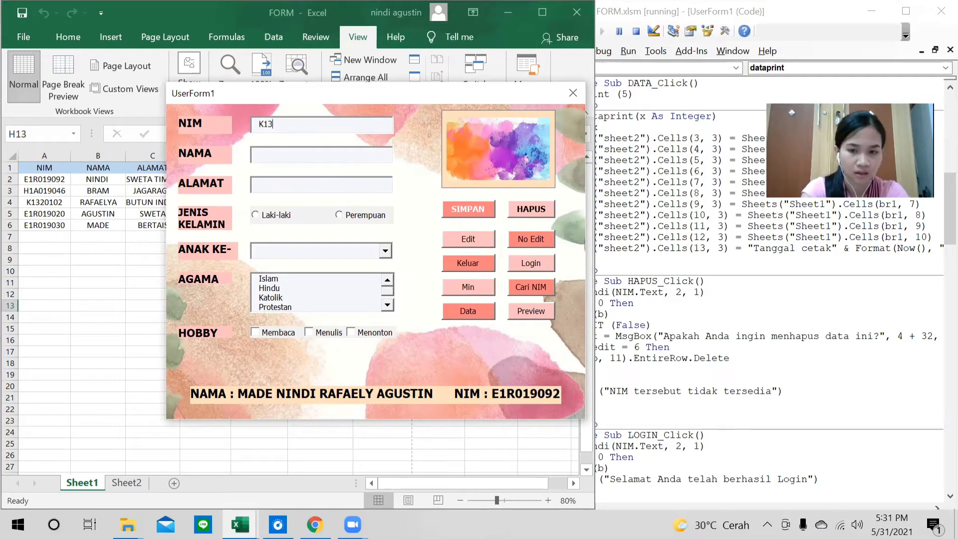
text(20)
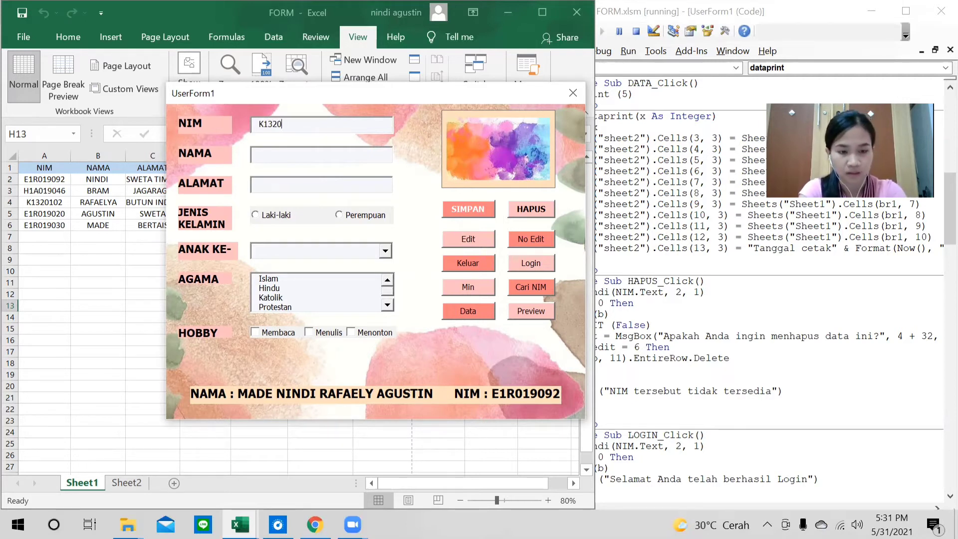
text(102)
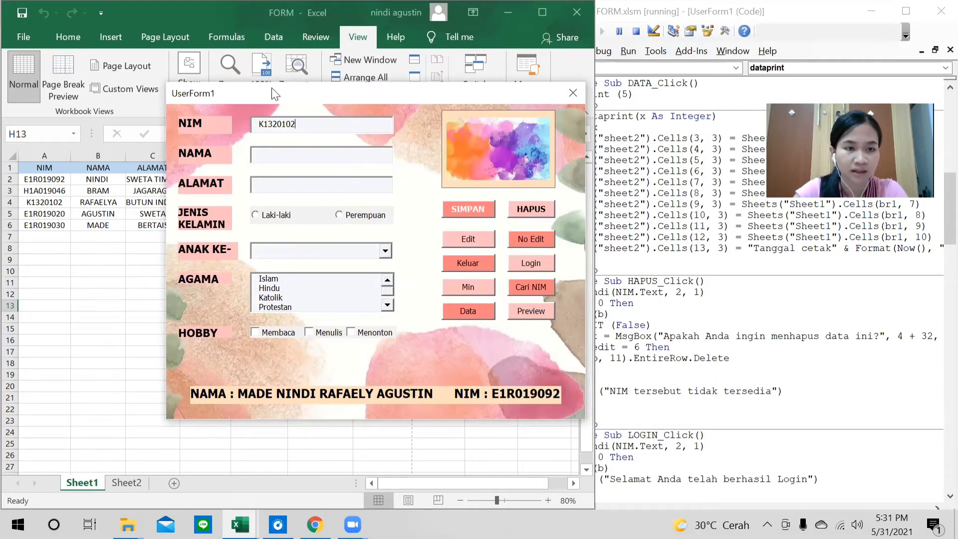
drag(275, 94, 239, 253)
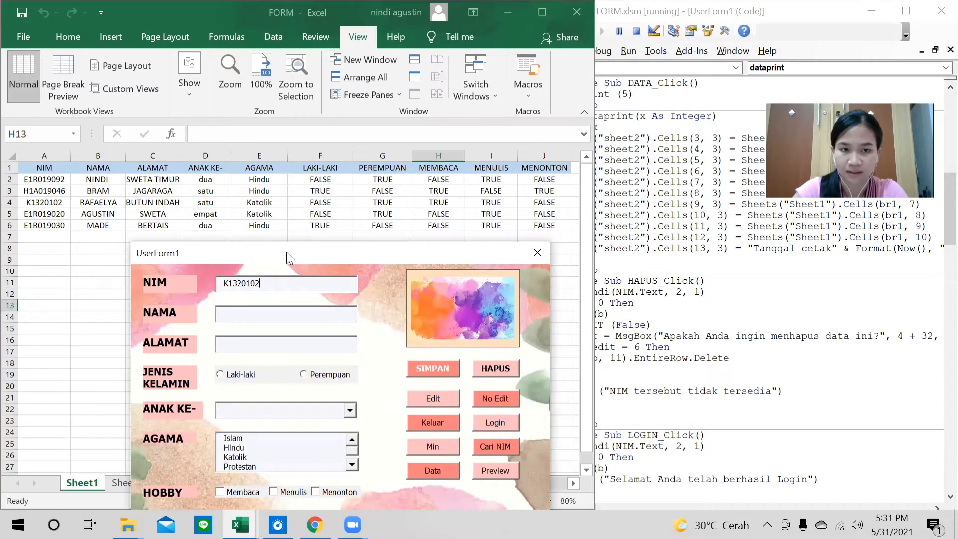
drag(290, 253, 305, 90)
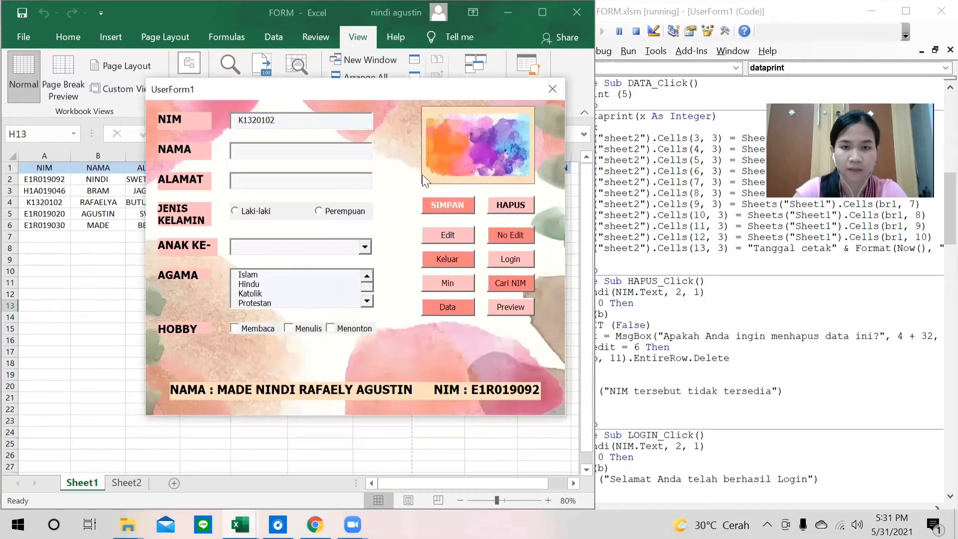
click(514, 283)
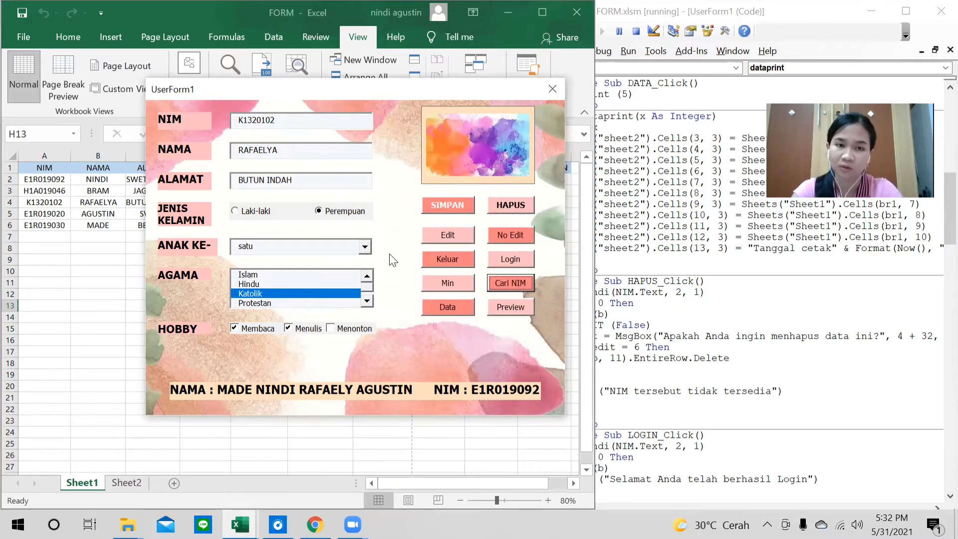
Click Edit so the loaded record's SIMPAN button becomes SIMPAN ED.
click(452, 233)
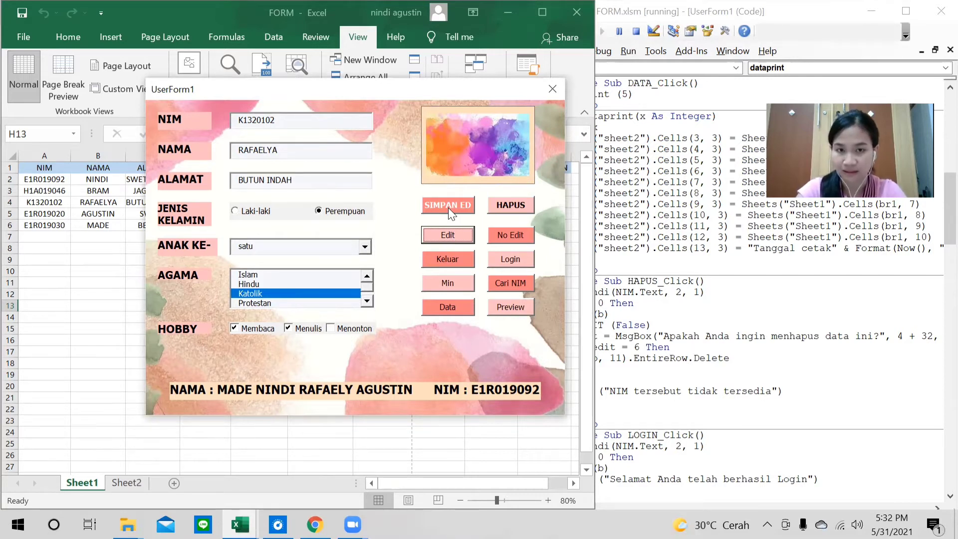
Trim the last letters from the student's name, save with SIMPAN ED, and check row 4.
click(316, 151)
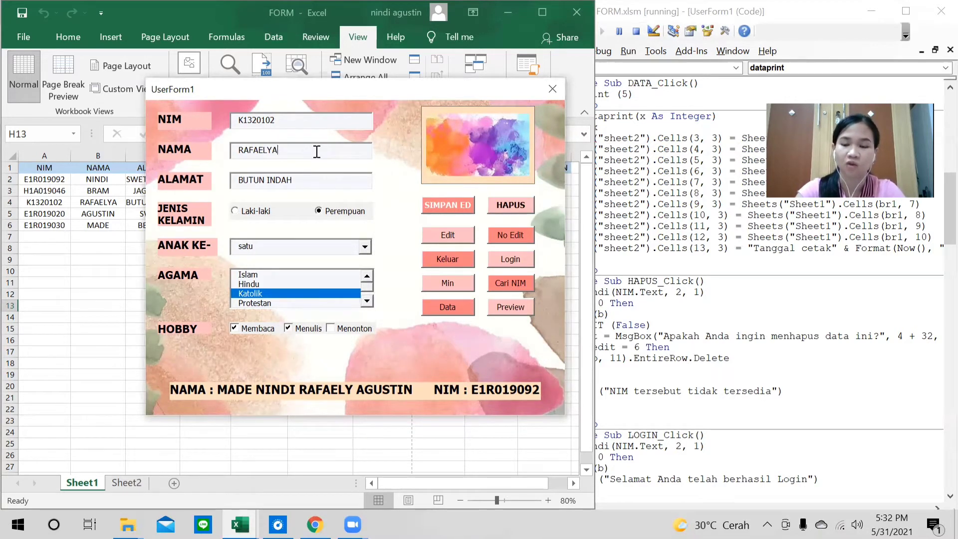
key(BackSpace)
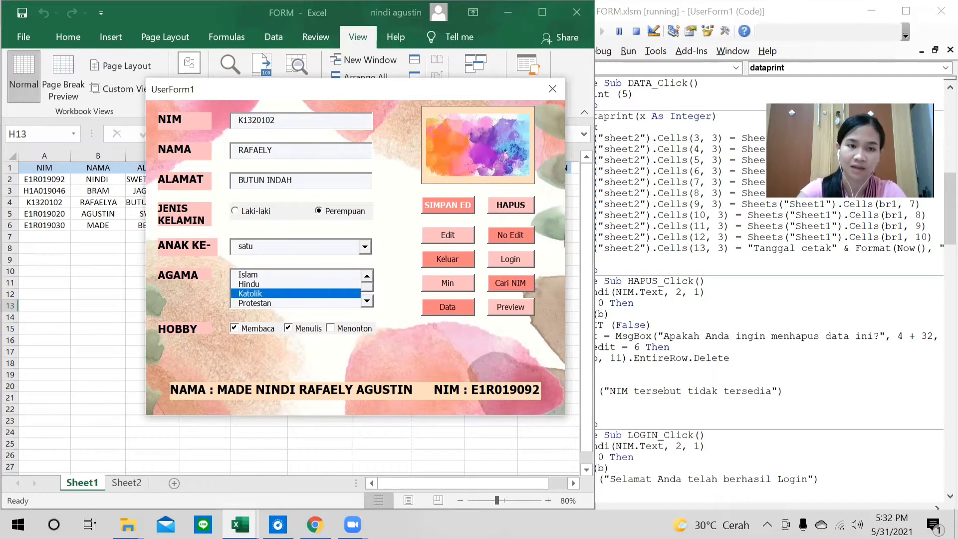
key(BackSpace)
key(BackSpace)
key(BackSpace)
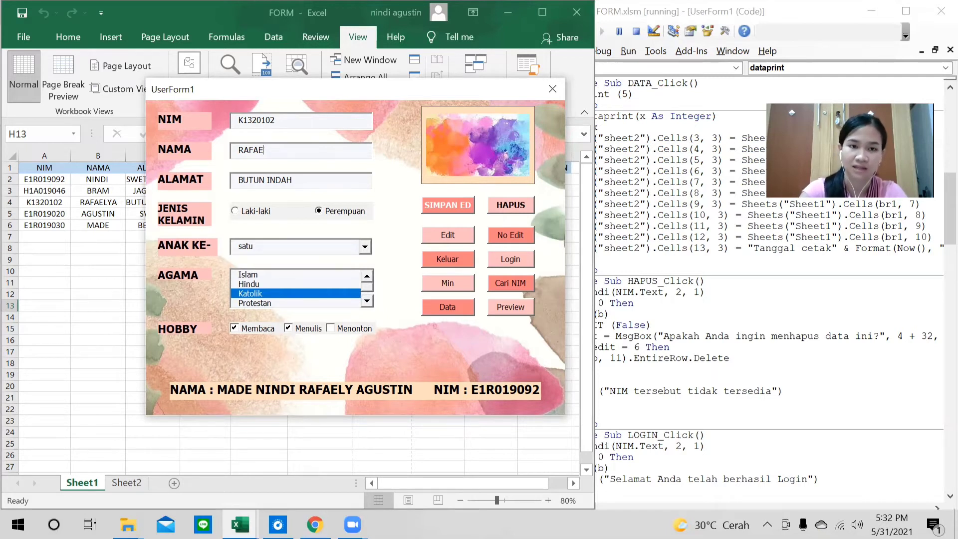
click(445, 207)
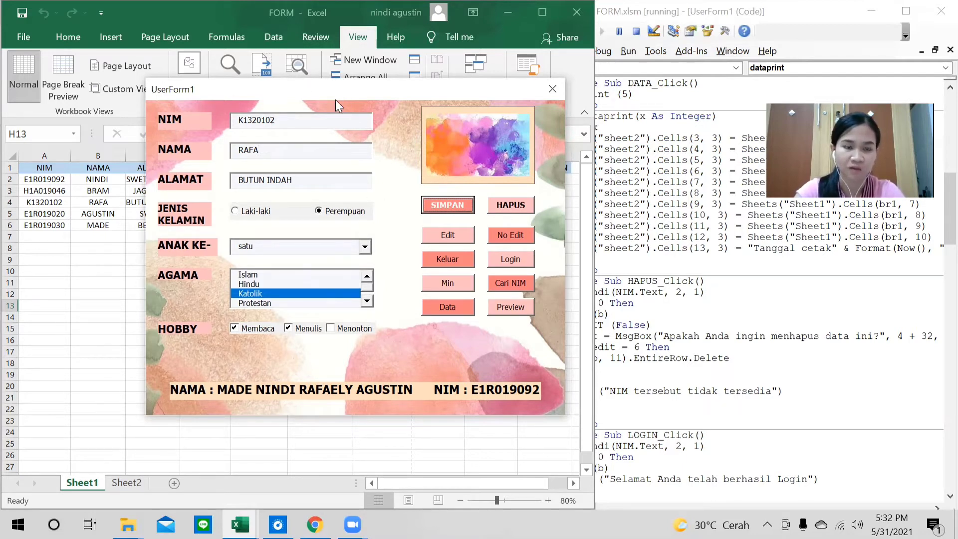
drag(336, 100, 381, 248)
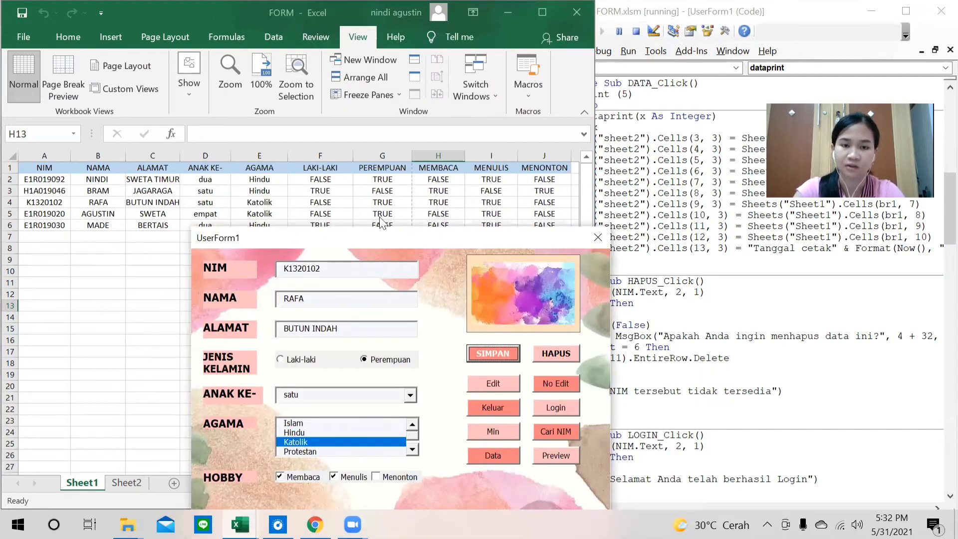
drag(377, 237, 359, 61)
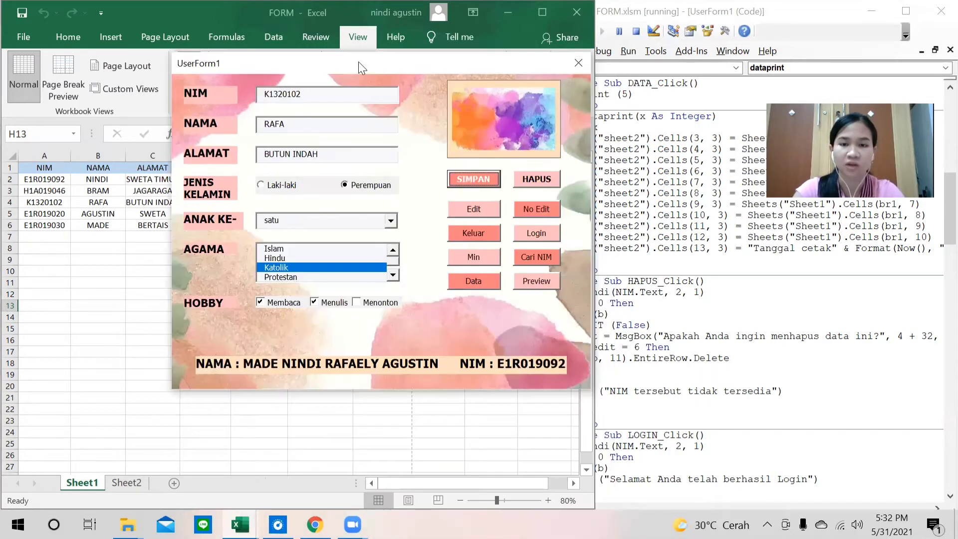
click(534, 208)
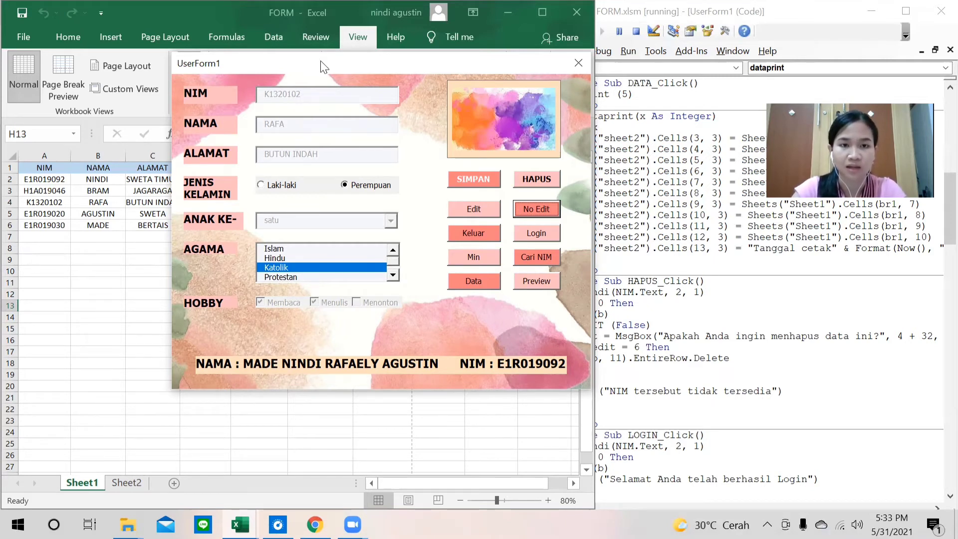
click(482, 212)
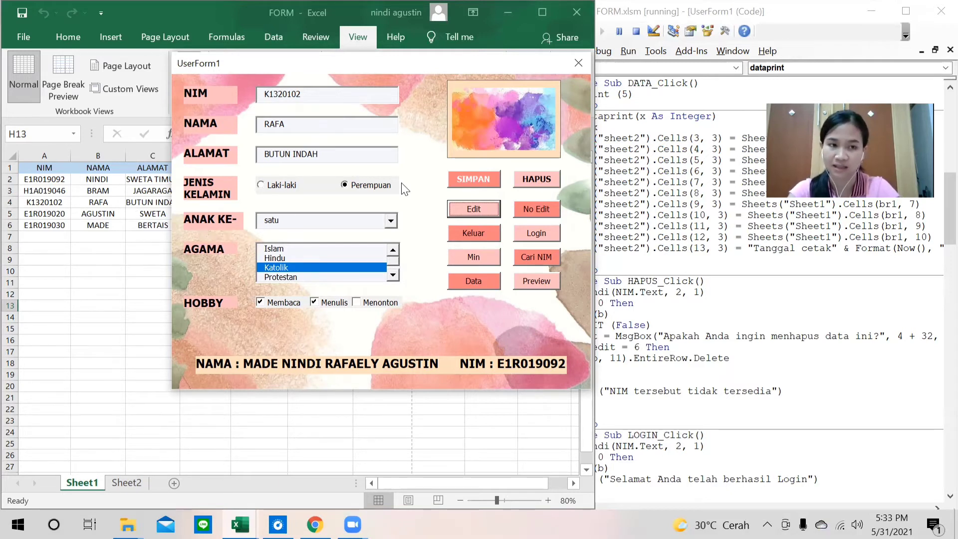
Delete the loaded student with HAPUS, confirm Yes, and verify row 4 is gone from Sheet1.
click(548, 179)
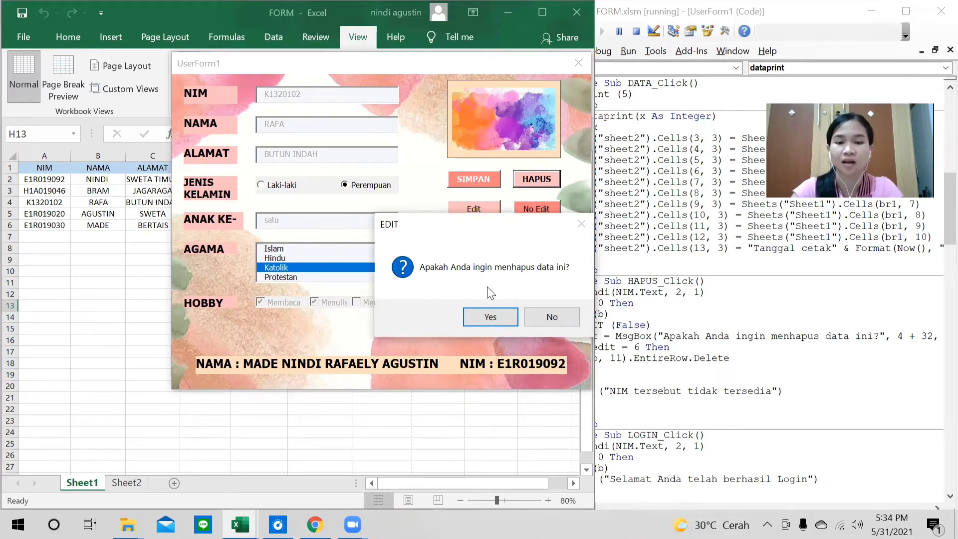
click(491, 317)
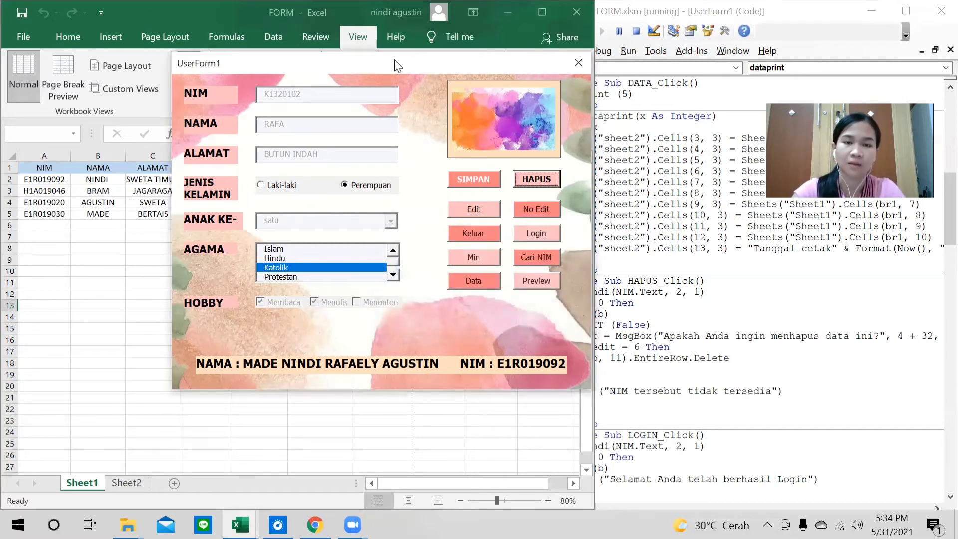
drag(395, 67, 399, 246)
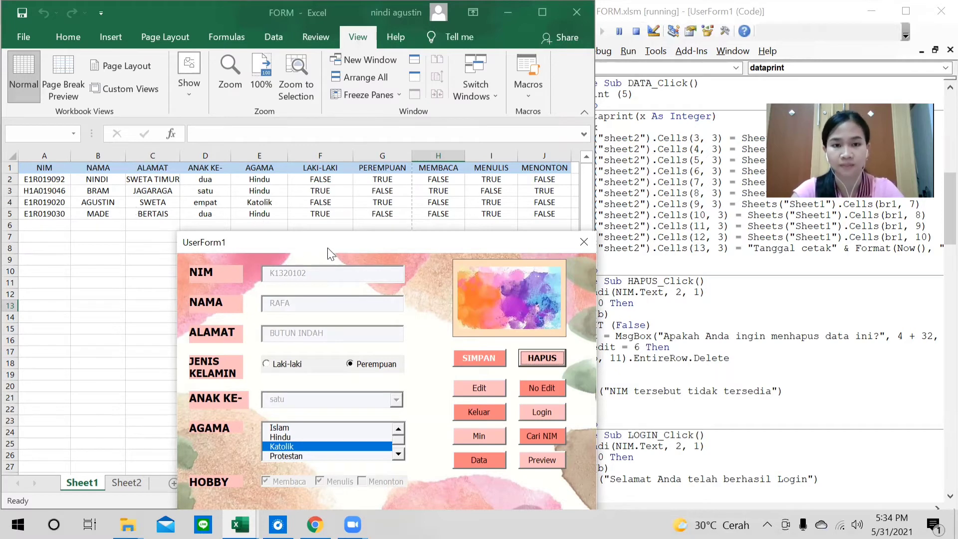
drag(333, 252, 339, 71)
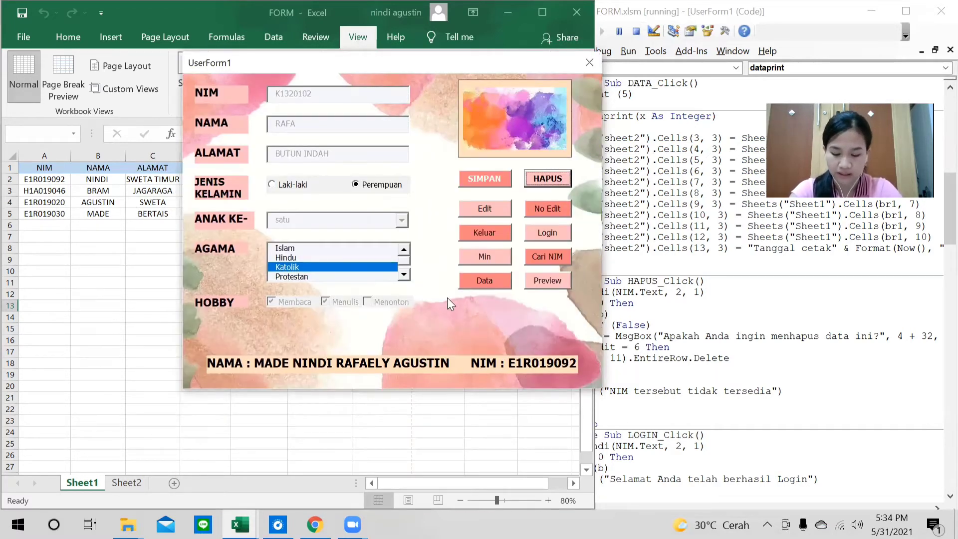
Close the form and change the DATA_Click call from dataprint (5) to dataprint (2).
click(482, 229)
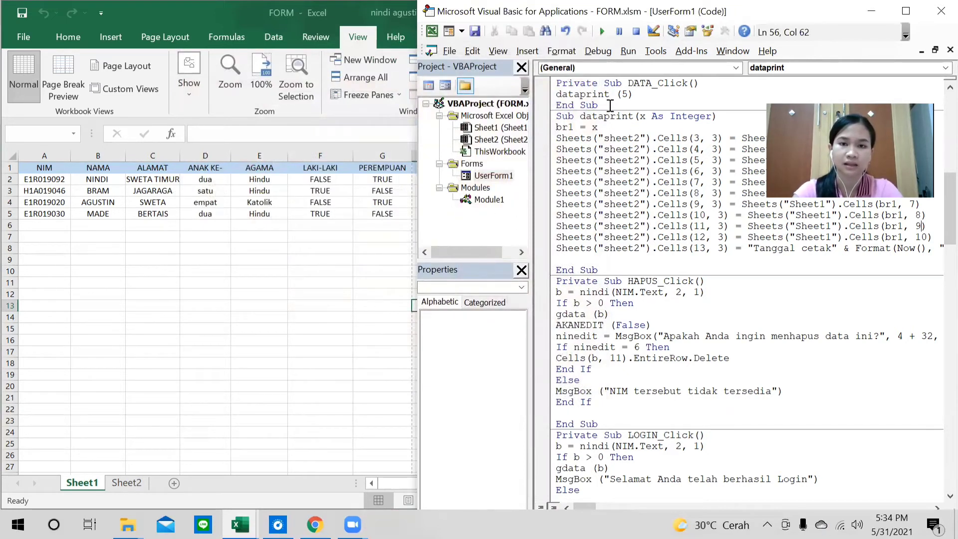
click(628, 95)
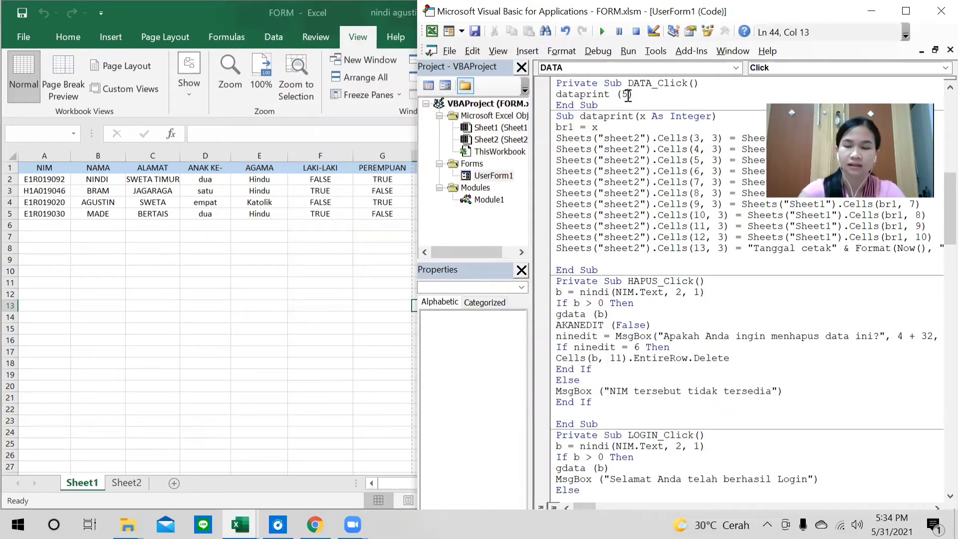
key(BackSpace)
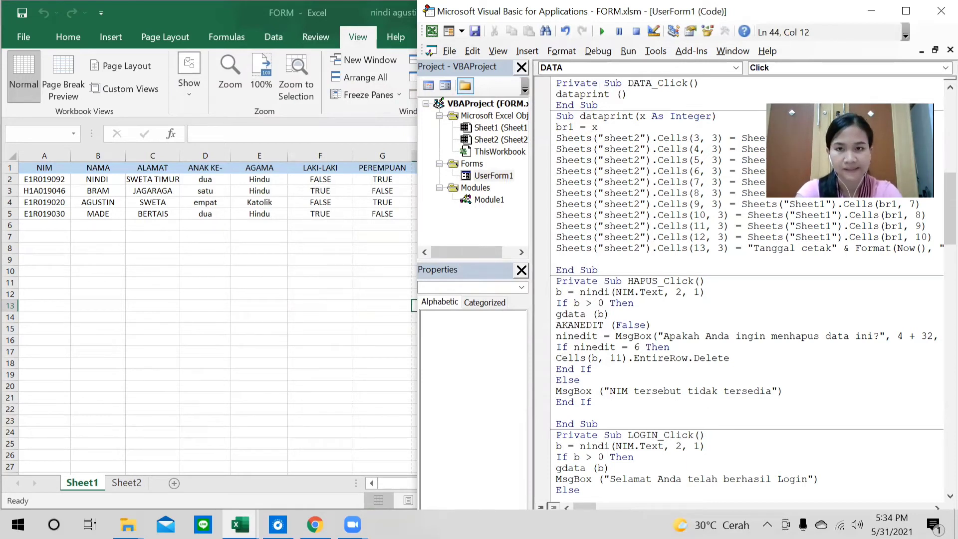
text(2)
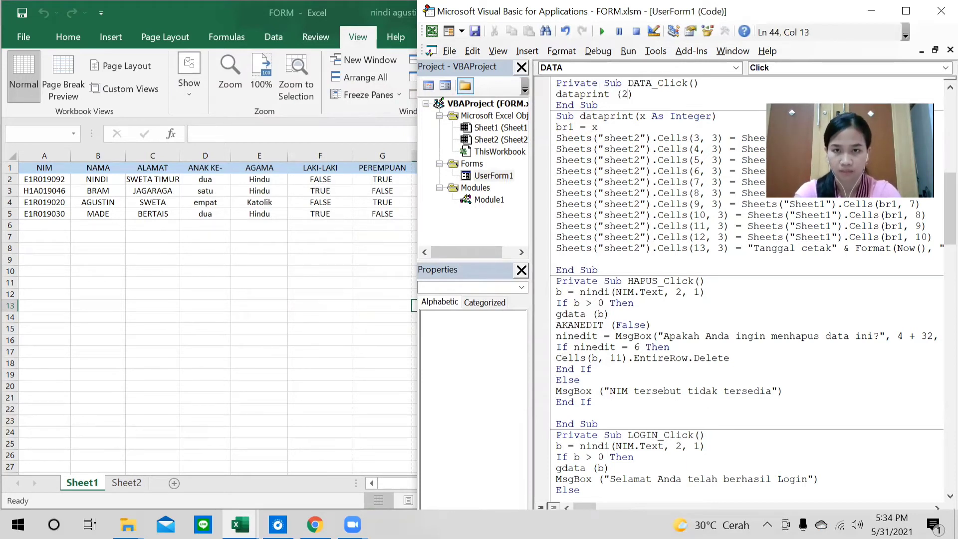
Review the Detail Data Pribadi sheet (Sheet2) and the Sheet1 student table in Excel.
click(496, 178)
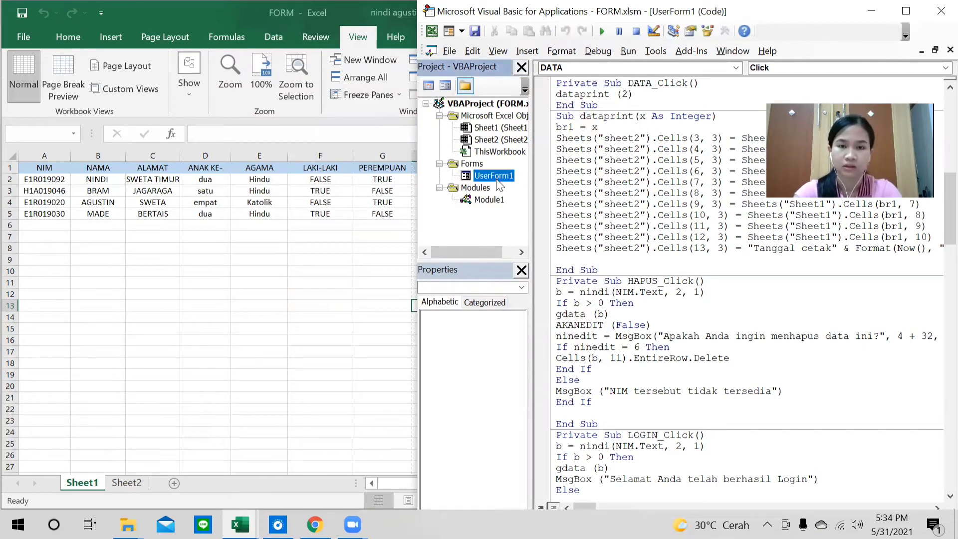
click(129, 483)
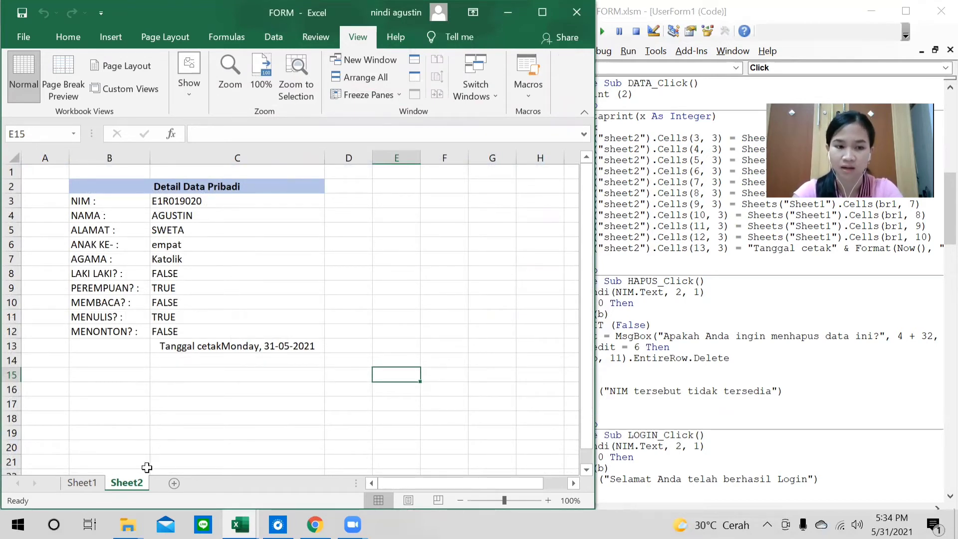
click(91, 485)
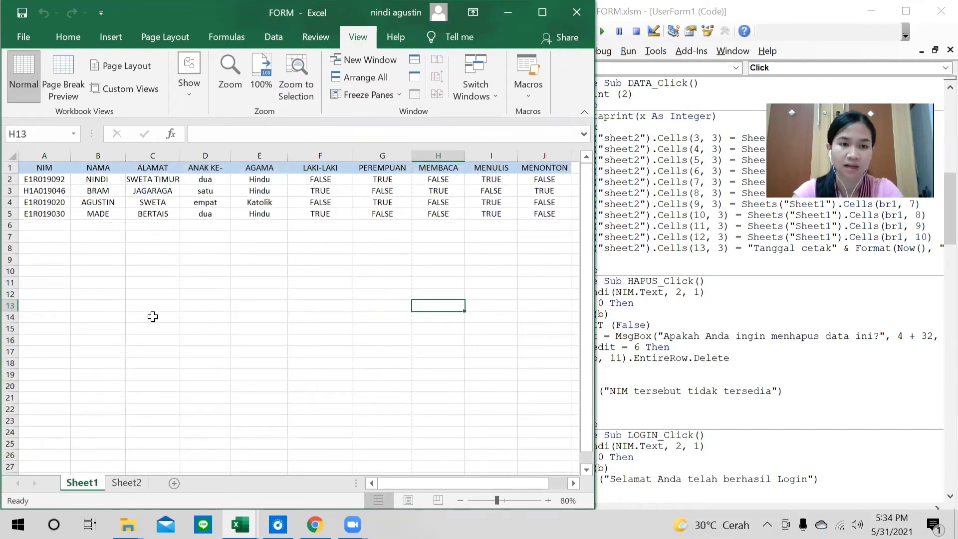
click(138, 483)
click(641, 73)
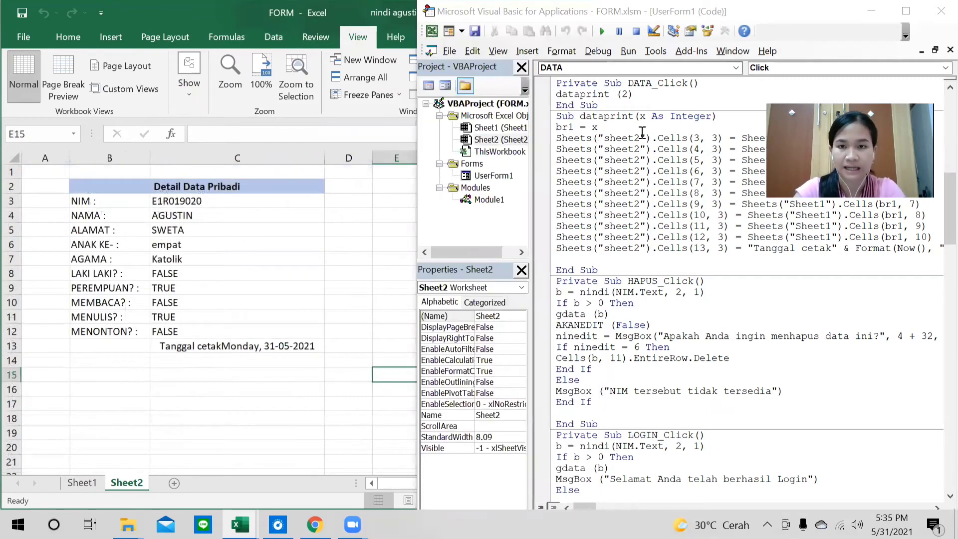
Run UserForm1, use Data to print the first student's details onto Sheet2, then exit with Keluar.
double_click(494, 176)
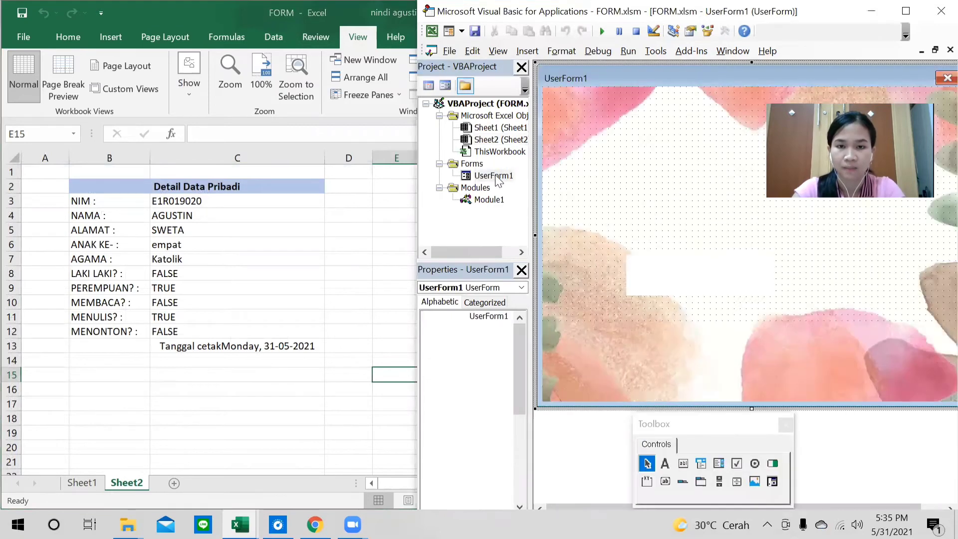
click(602, 31)
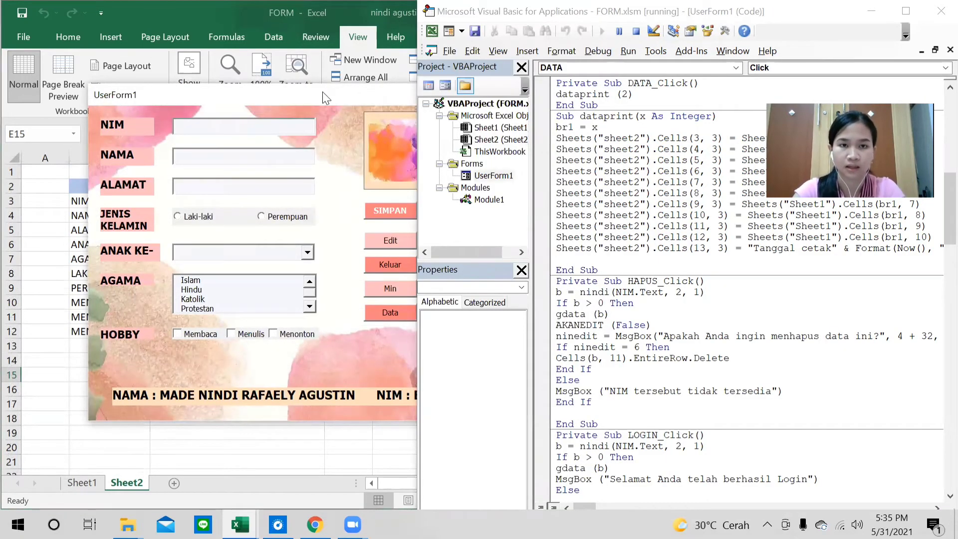
drag(325, 97, 384, 89)
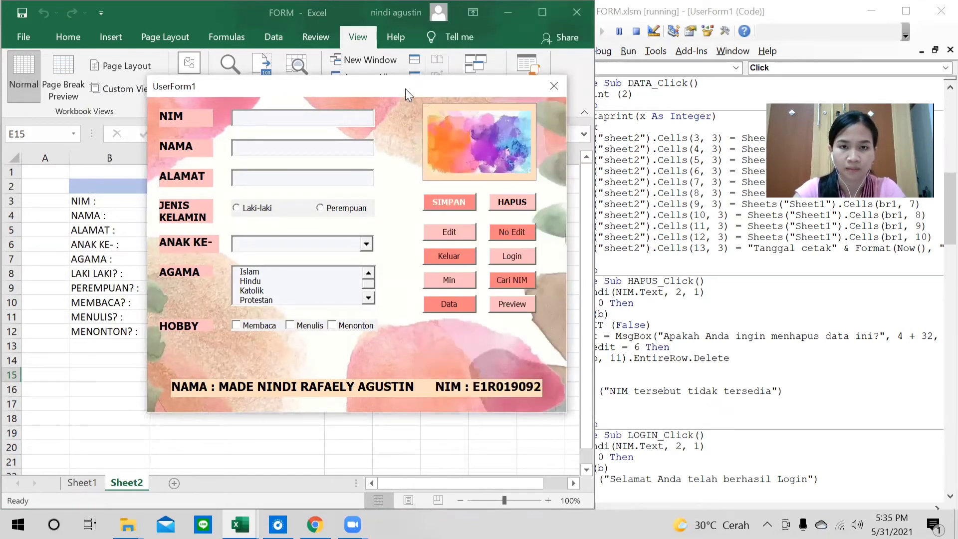
drag(428, 88, 645, 97)
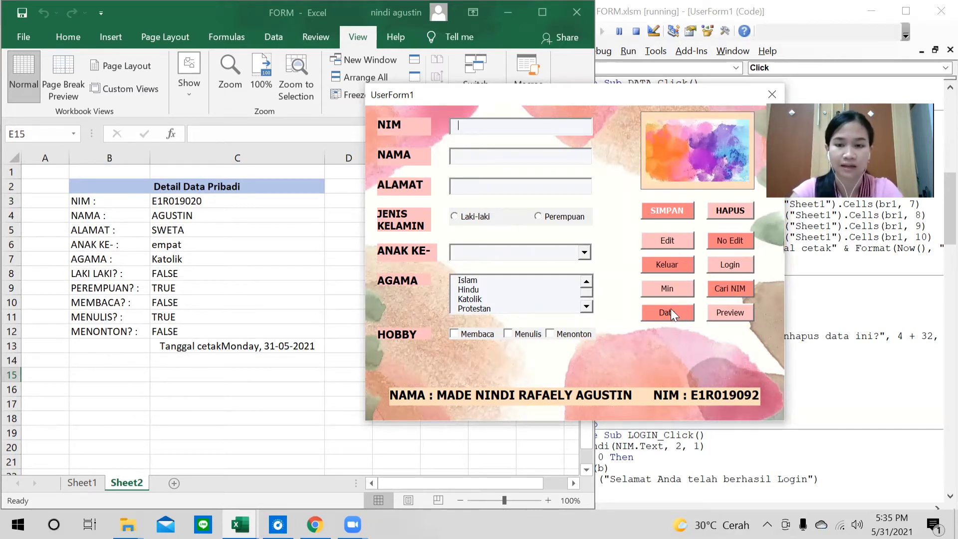
click(672, 312)
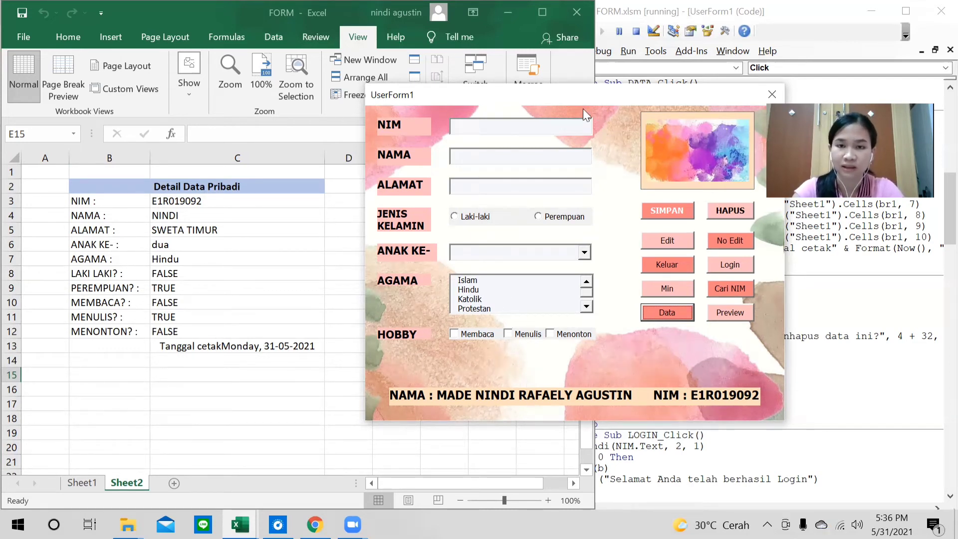
drag(569, 100, 526, 91)
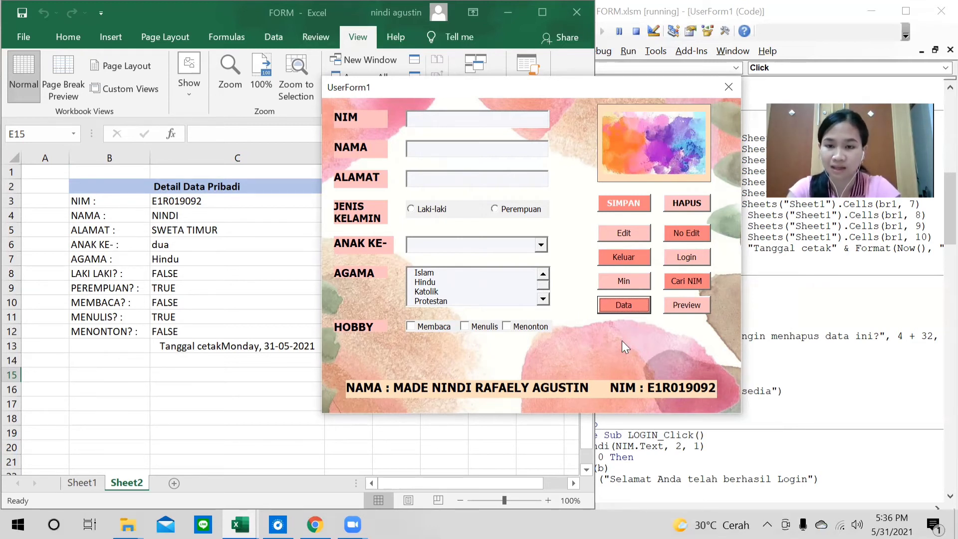
click(614, 258)
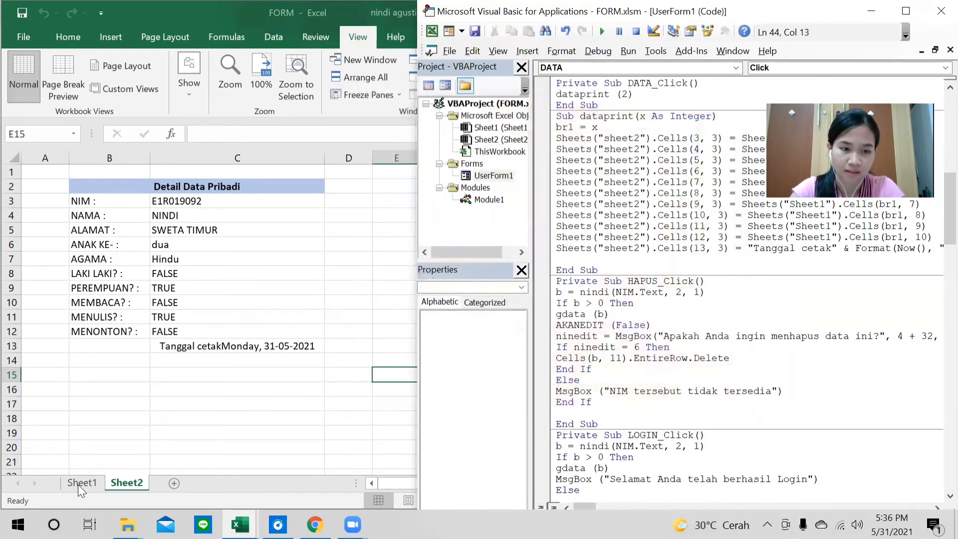
From Sheet1, rerun UserForm1 and preview the four-record student table (page 1 of 2).
click(77, 484)
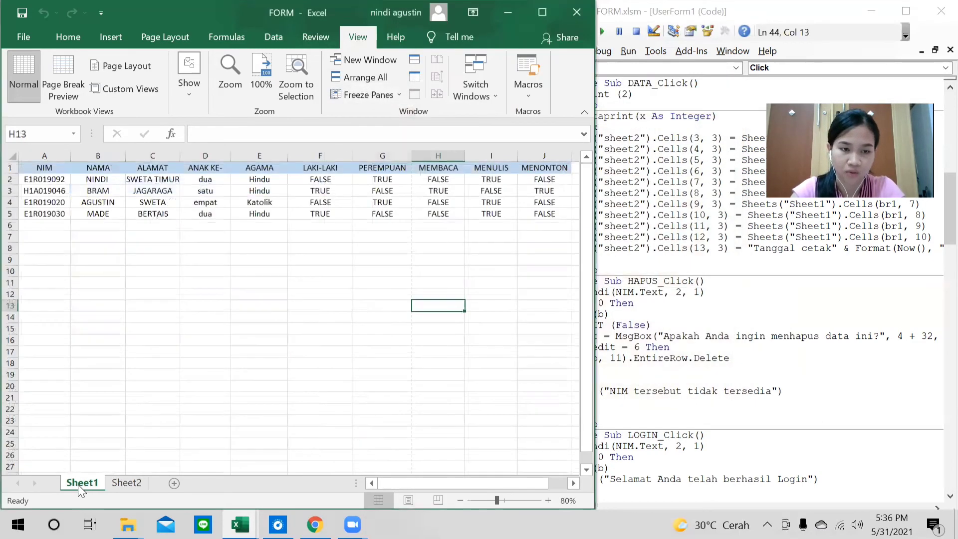
click(627, 237)
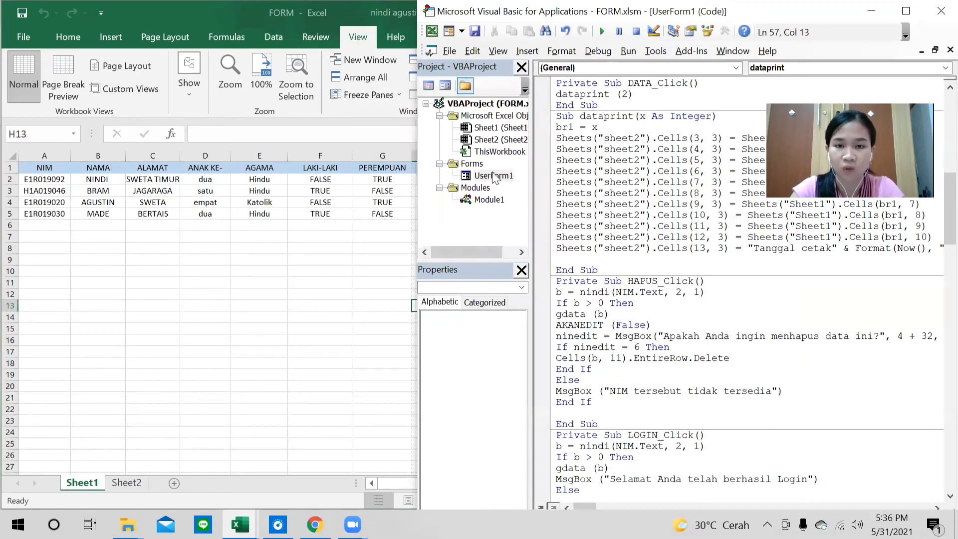
double_click(494, 176)
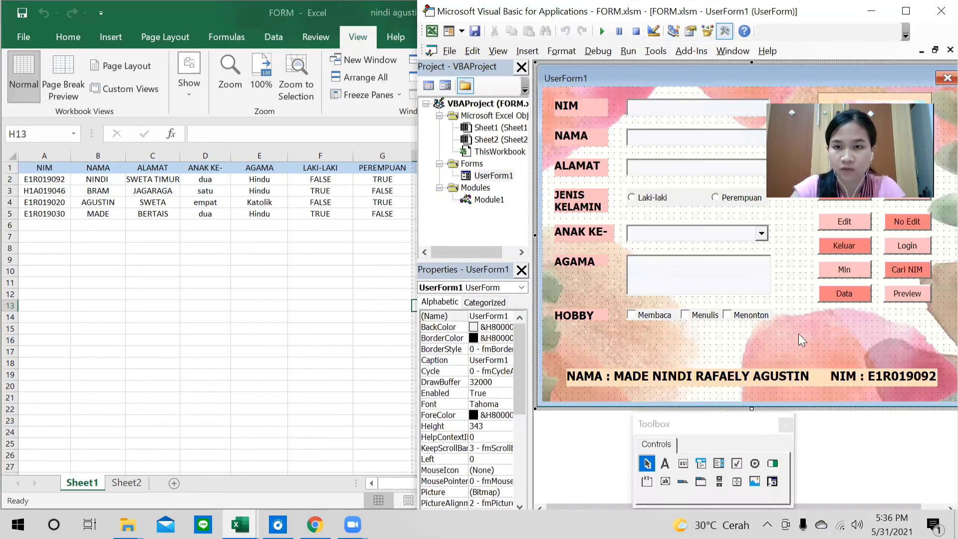
click(602, 31)
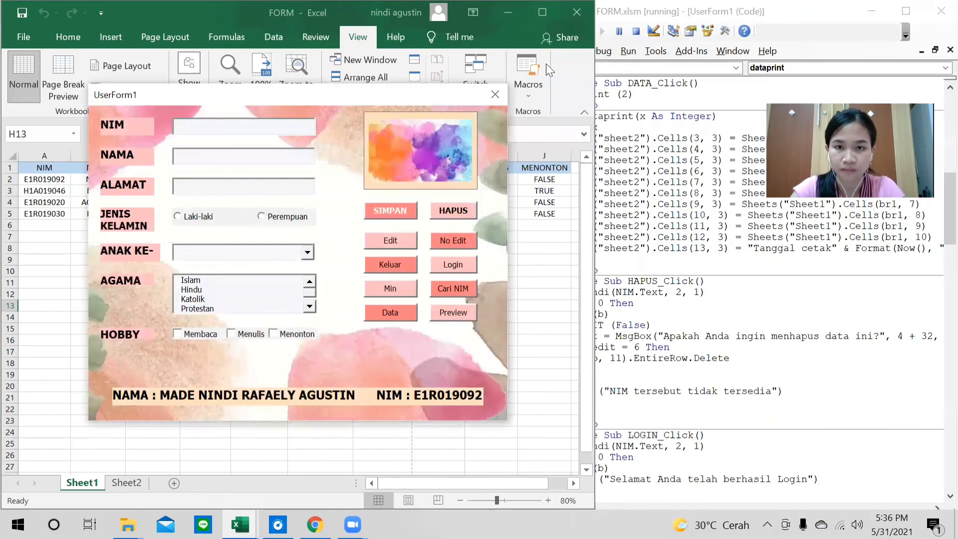
drag(401, 95, 657, 82)
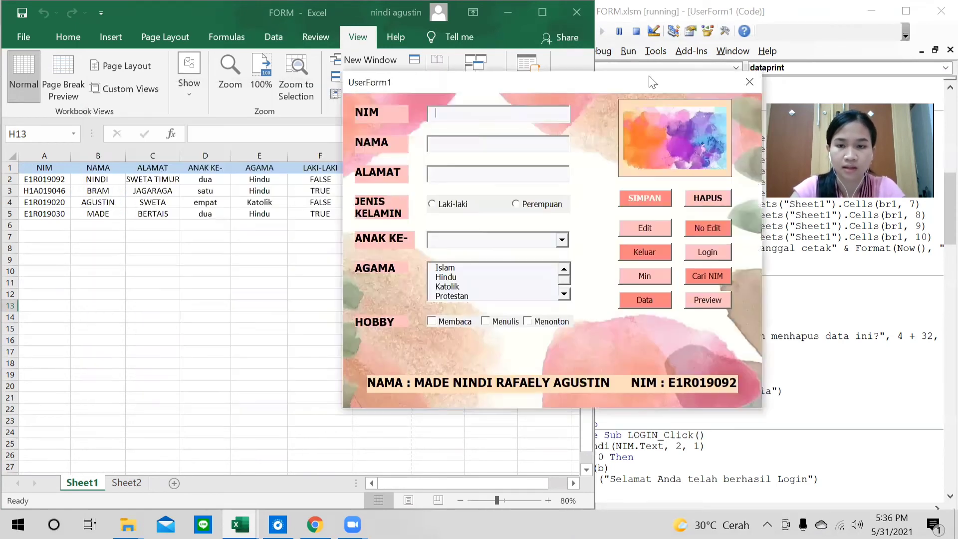
click(705, 299)
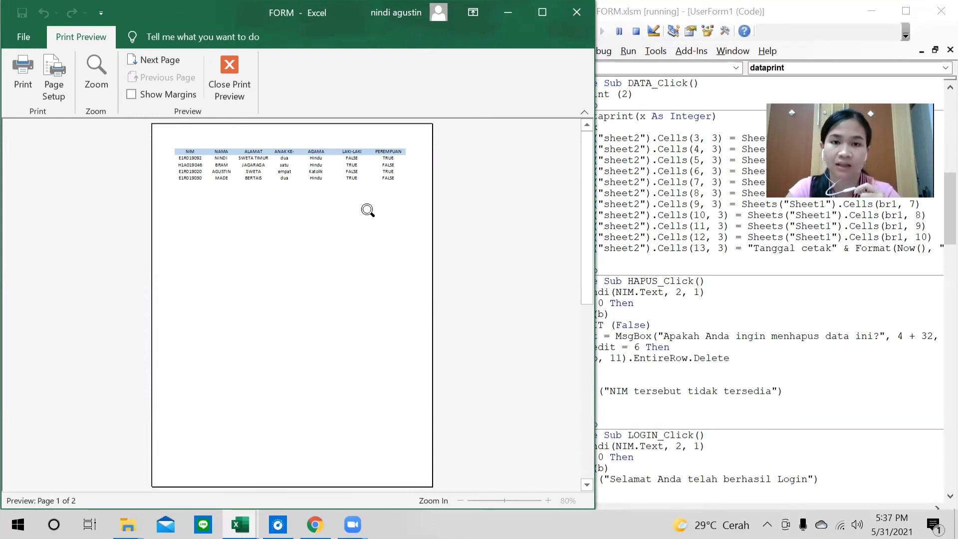
Close the print preview, preview the table once more, close it again, and move the form right.
click(239, 67)
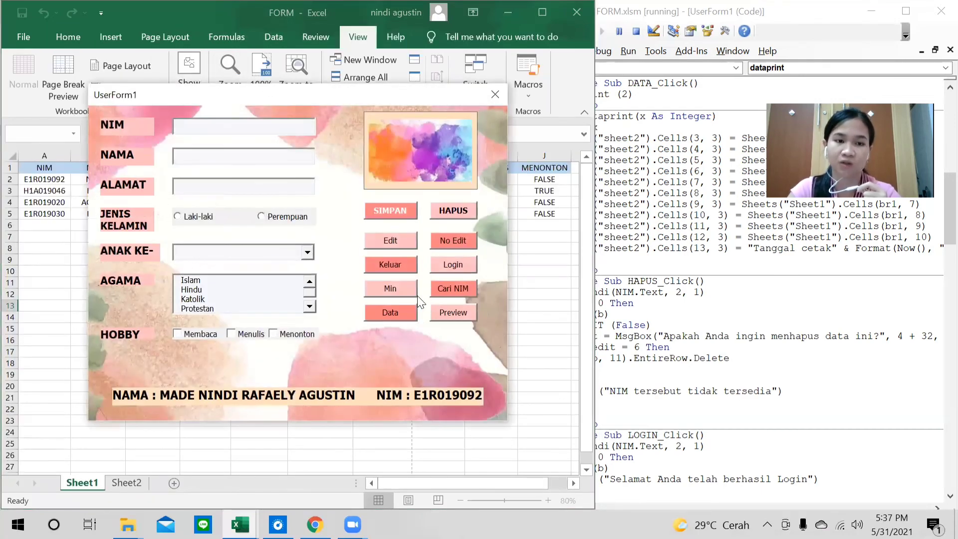
click(446, 311)
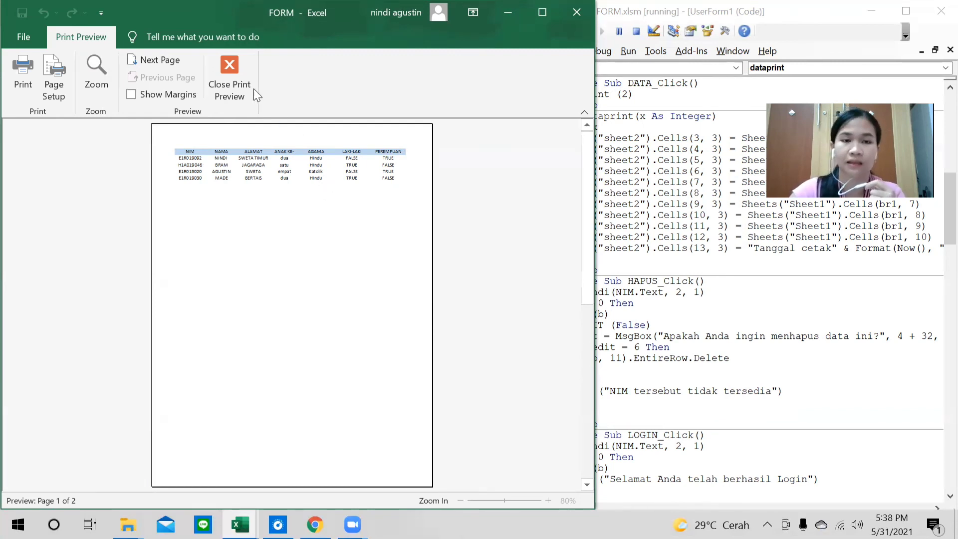
click(241, 83)
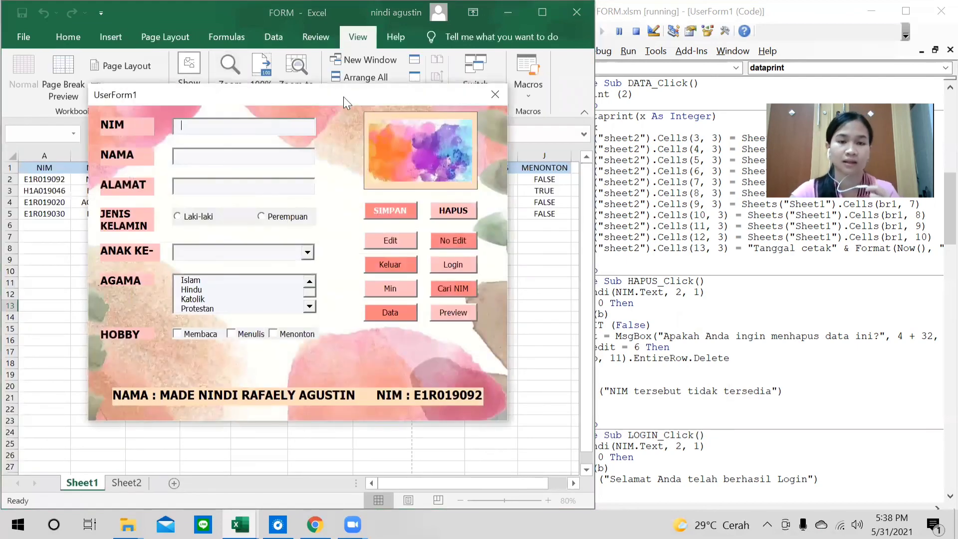
drag(321, 97, 418, 79)
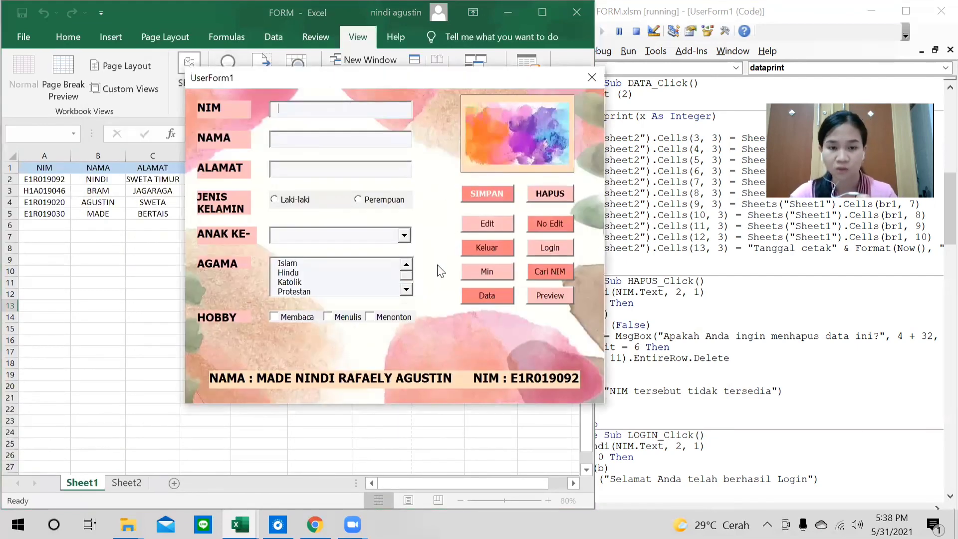